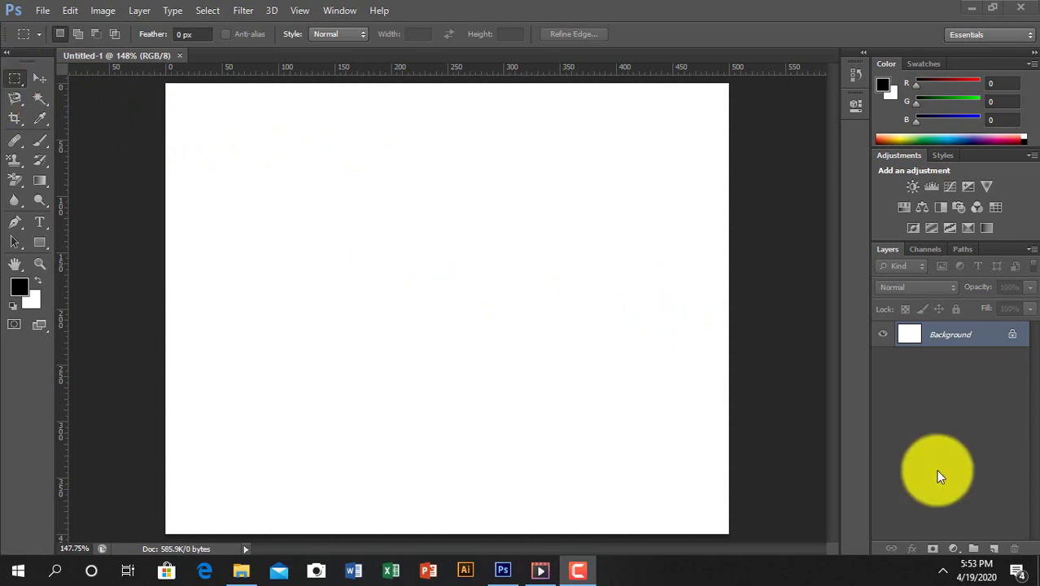
Step: Add an empty Layer 1 and select a 35 × 400 px strip along the canvas's left edge
{"action": "left_click", "coordinate": [996, 551]}
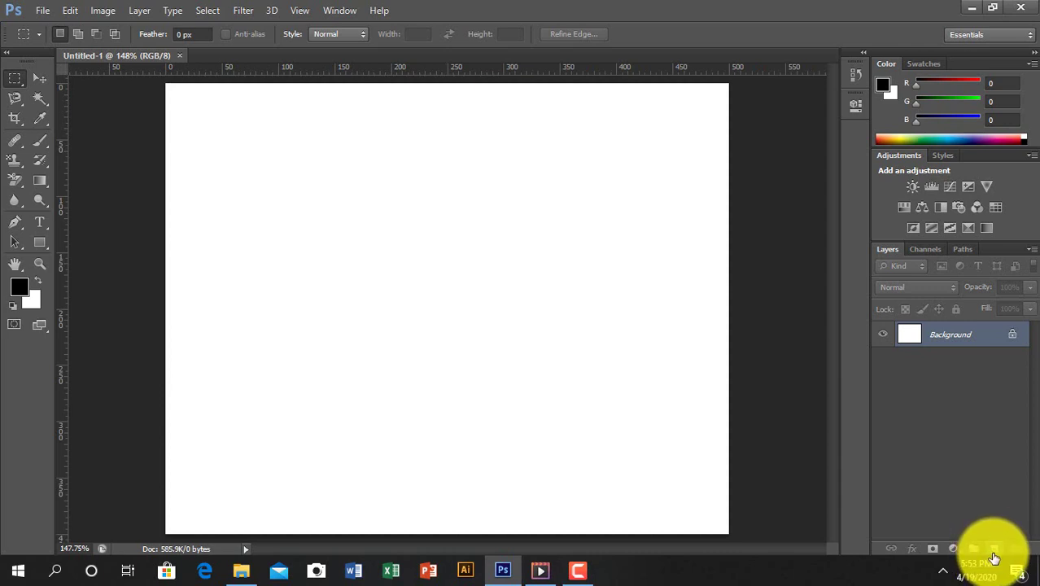
{"action": "left_click", "coordinate": [994, 551]}
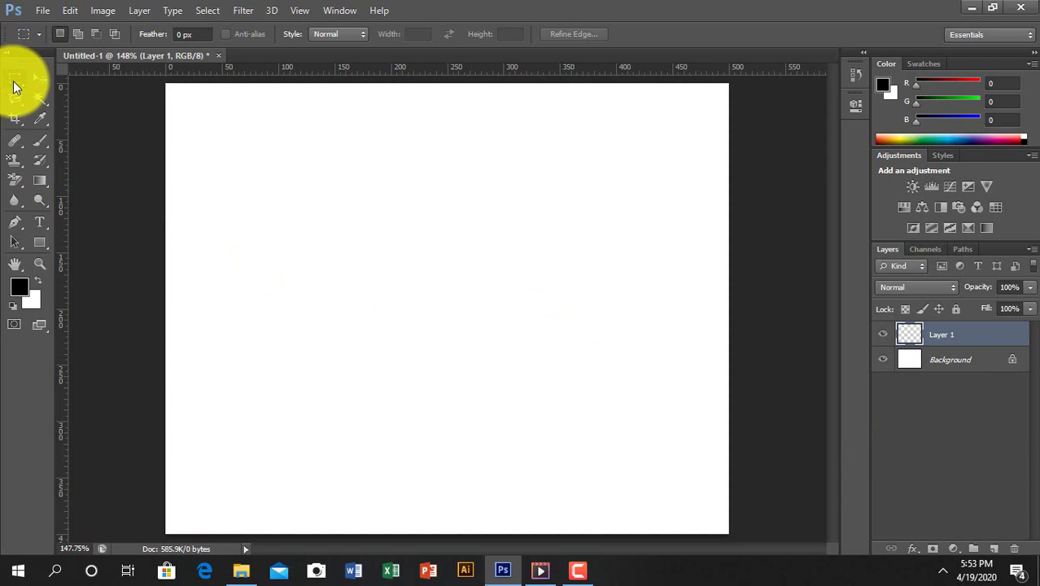
{"action": "right_click", "coordinate": [14, 86]}
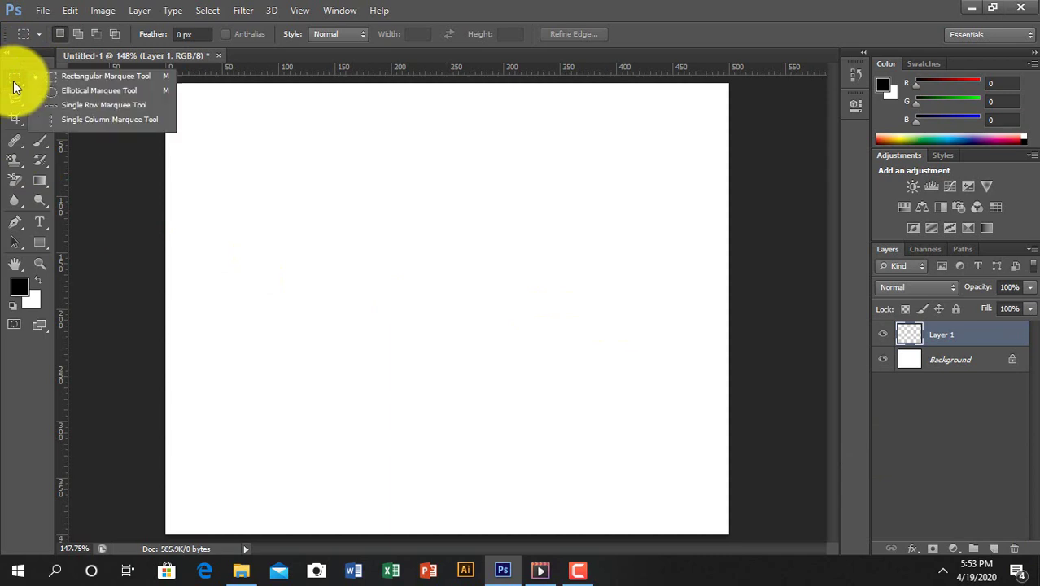
{"action": "left_click", "coordinate": [69, 79]}
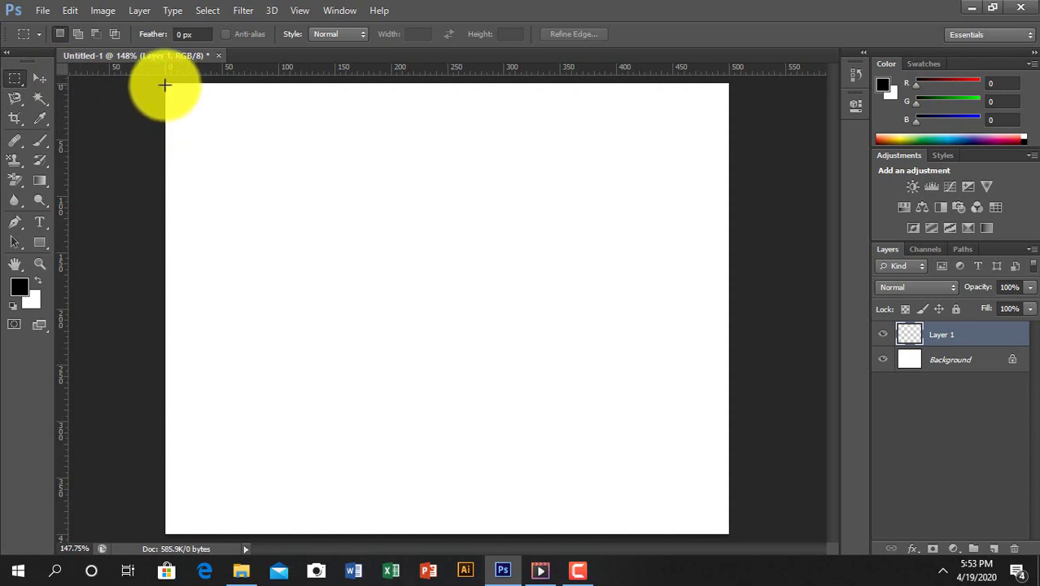
{"action": "mouse_move", "coordinate": [166, 84]}
{"action": "left_mouse_down"}
{"action": "mouse_move", "coordinate": [209, 508]}
{"action": "mouse_move", "coordinate": [201, 534]}
{"action": "left_mouse_up"}
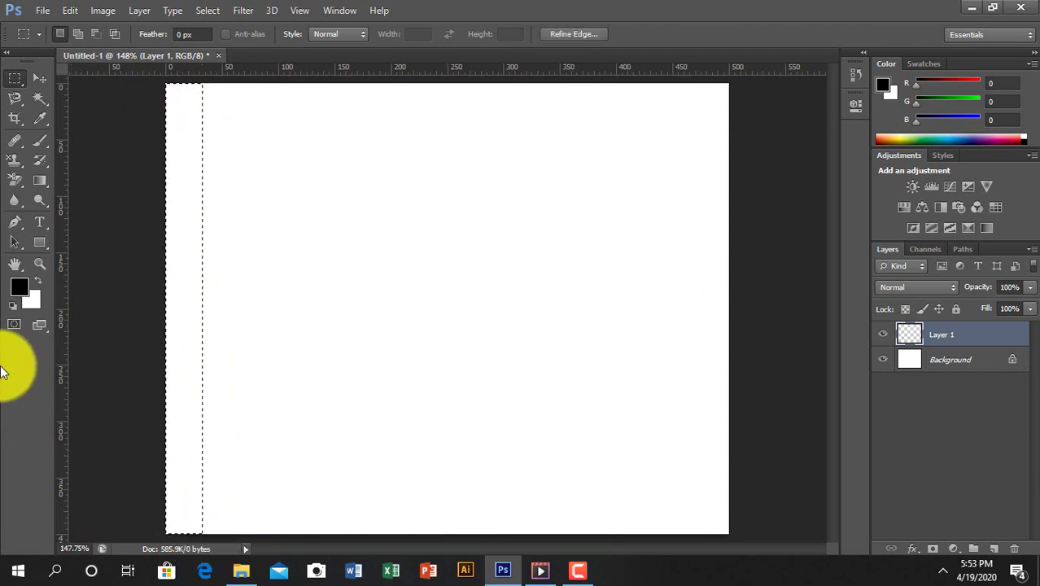
{"action": "left_click", "coordinate": [21, 289]}
Step: Set the foreground to bright green (G 219), fill the left strip with it, and deselect
{"action": "key", "text": "ctrl+d"}
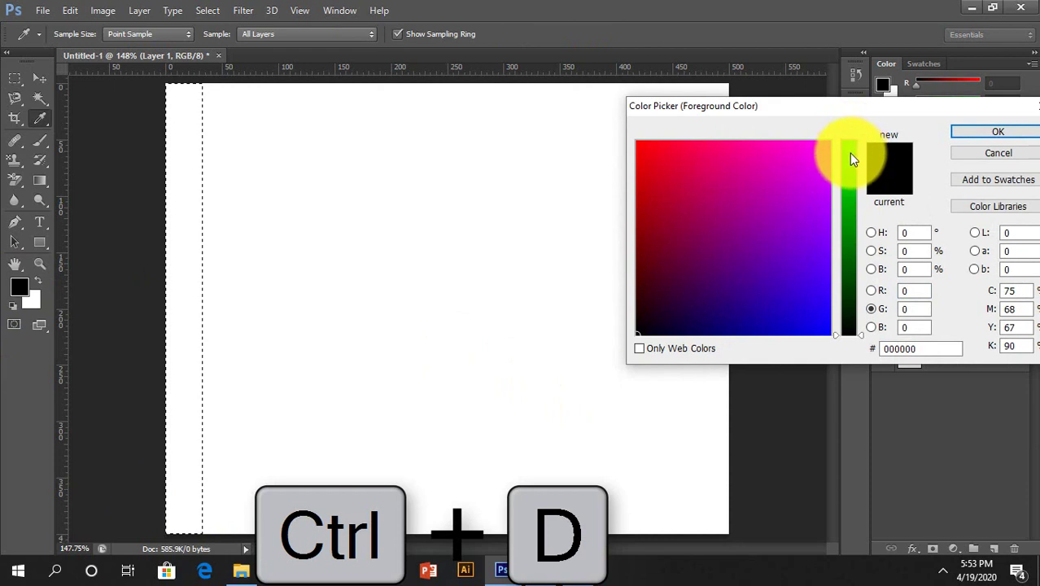
{"action": "left_click", "coordinate": [849, 153]}
{"action": "left_click", "coordinate": [849, 168]}
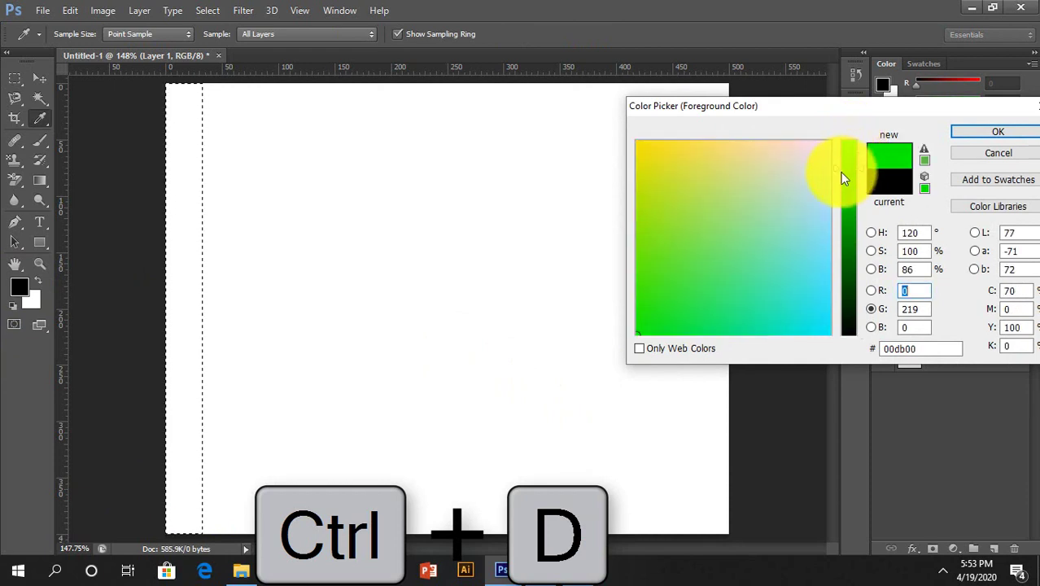
{"action": "left_click", "coordinate": [658, 321]}
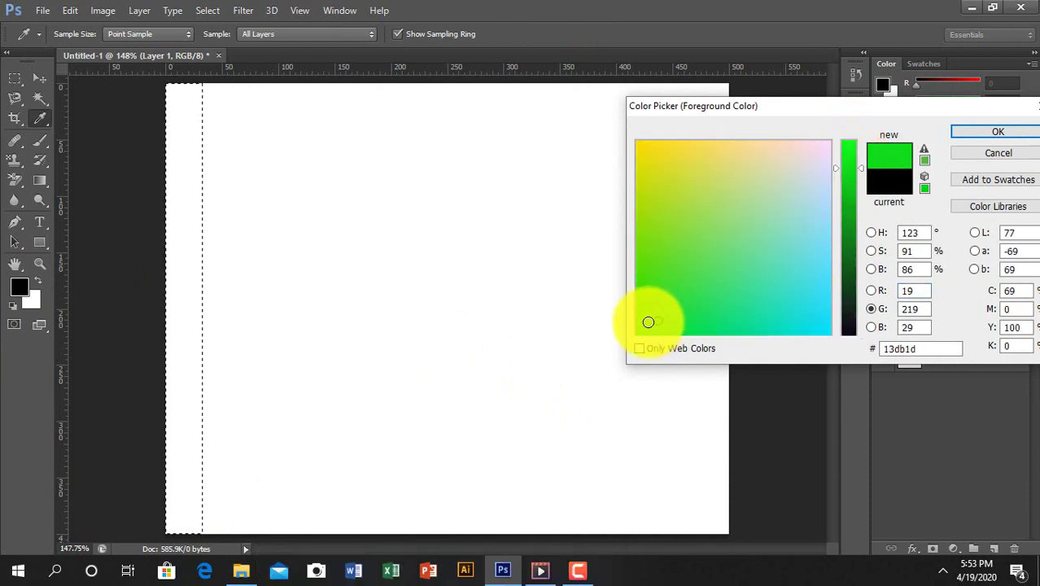
{"action": "left_click", "coordinate": [645, 322]}
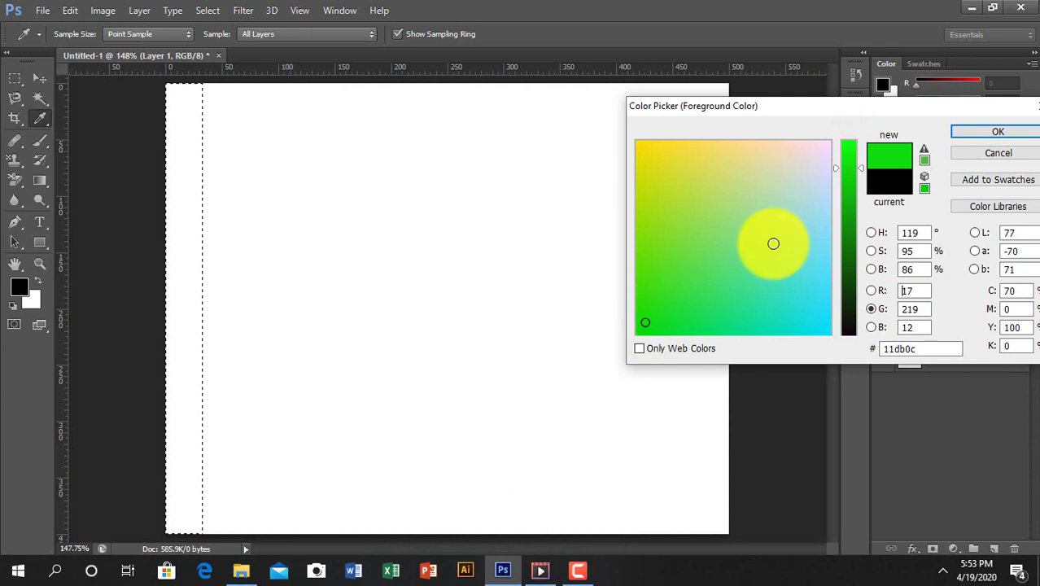
{"action": "left_click", "coordinate": [967, 129]}
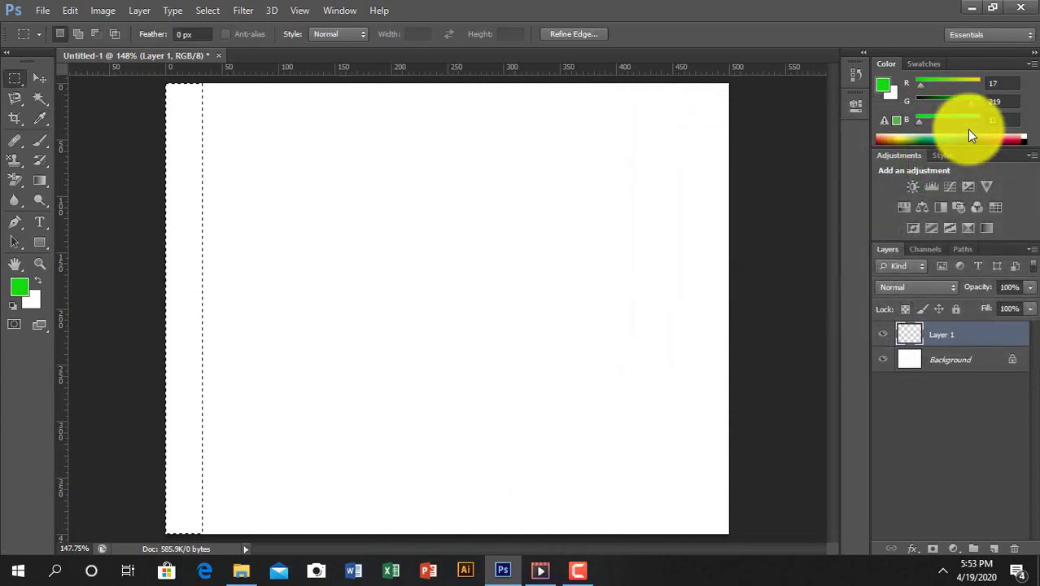
{"action": "key", "text": "alt+BackSpace"}
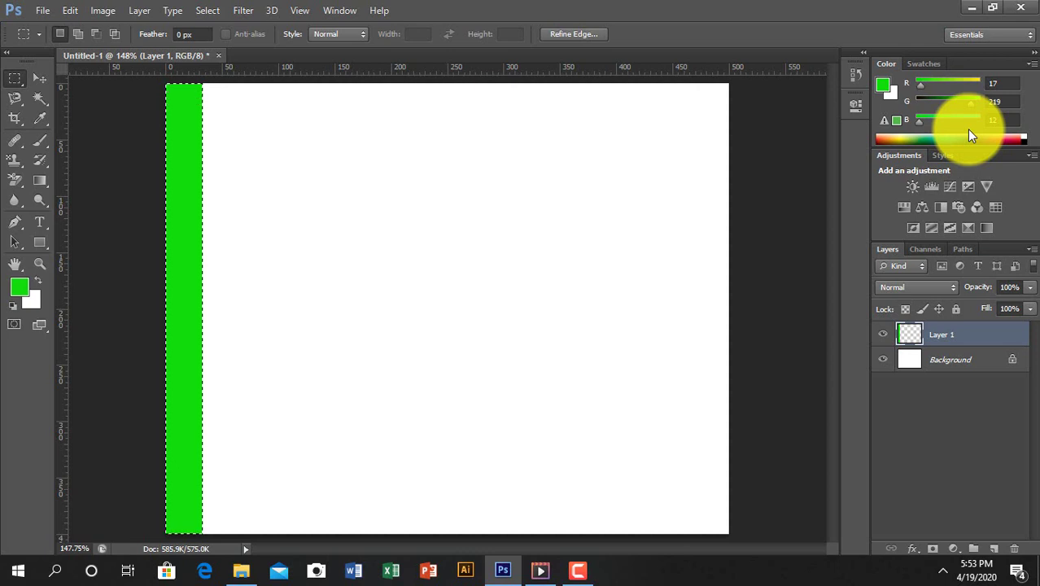
{"action": "key", "text": "ctrl+d"}
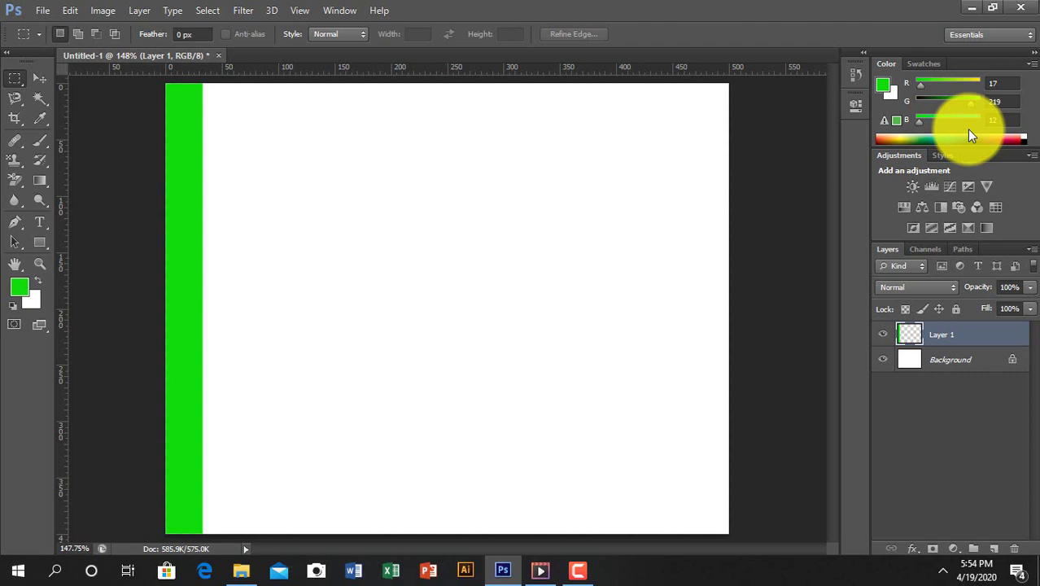
{"action": "left_click_drag", "start_coordinate": [968, 134], "coordinate": [900, 73]}
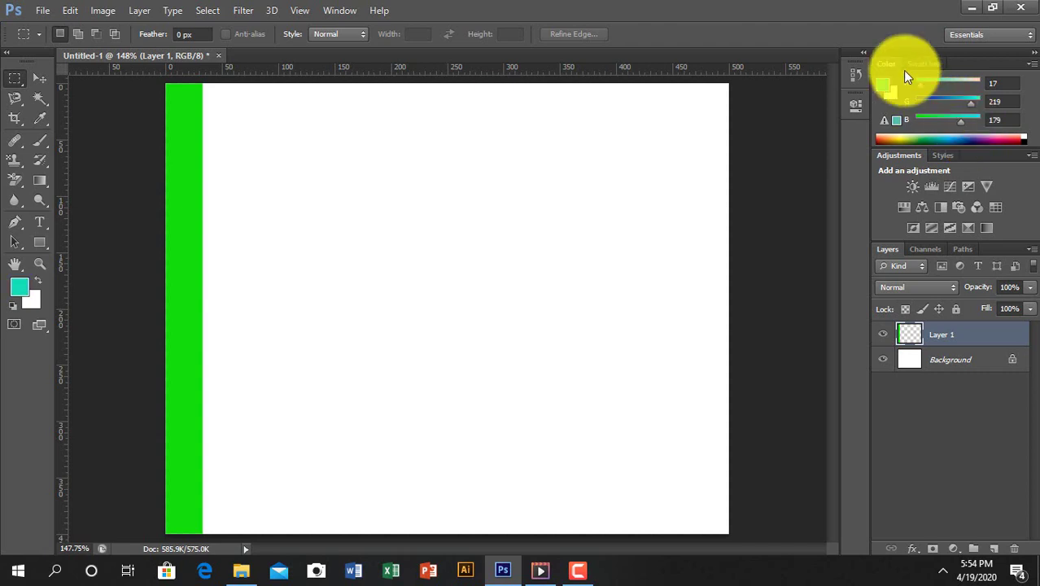
Step: Copy the green stripe into four evenly spaced stripes and select all four stripe layers
{"action": "left_click", "coordinate": [40, 81]}
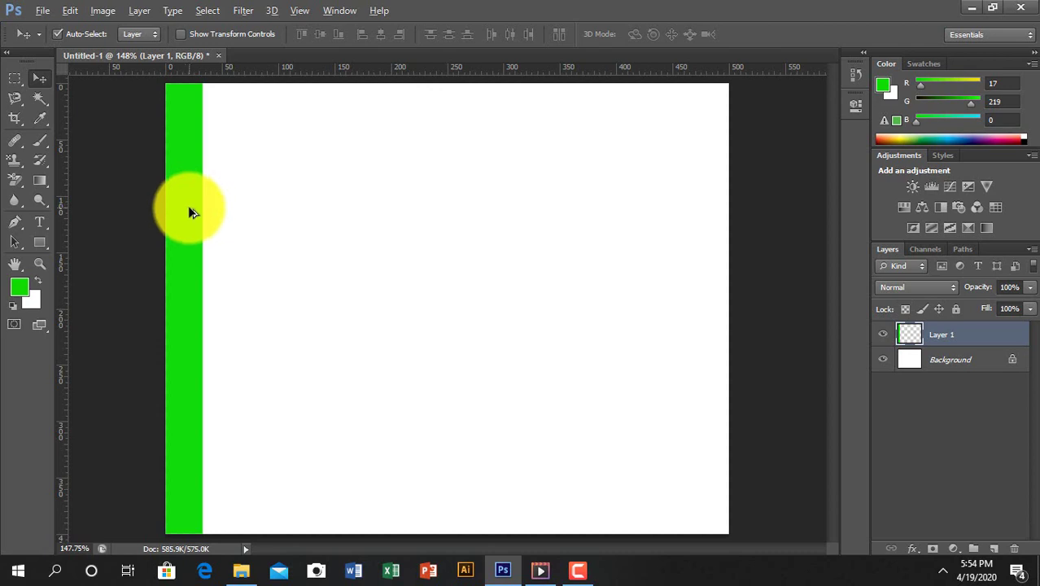
{"action": "left_click_drag", "start_coordinate": [190, 212], "coordinate": [244, 214]}
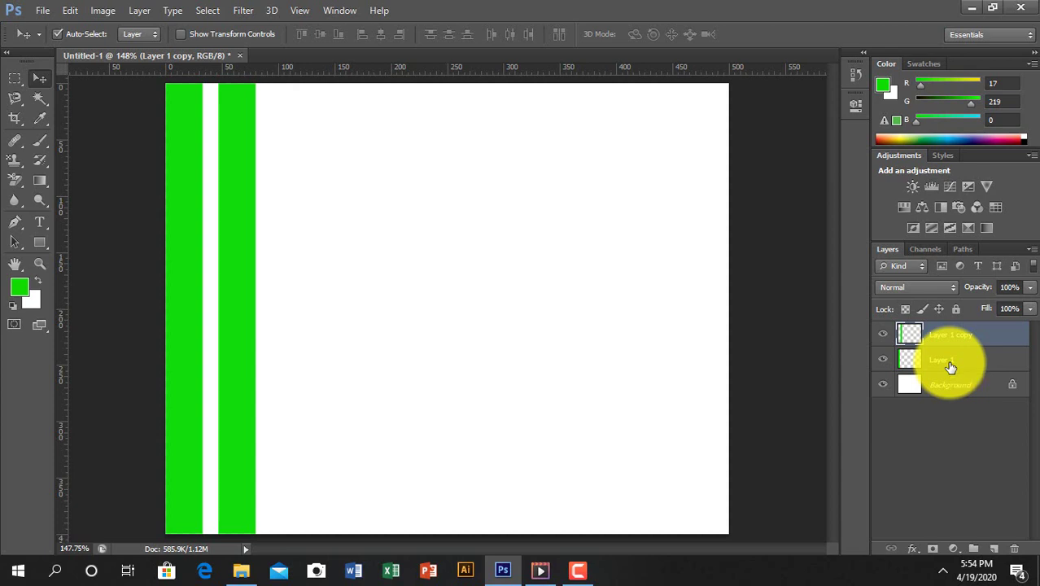
{"action": "left_click", "coordinate": [951, 367], "text": "shift"}
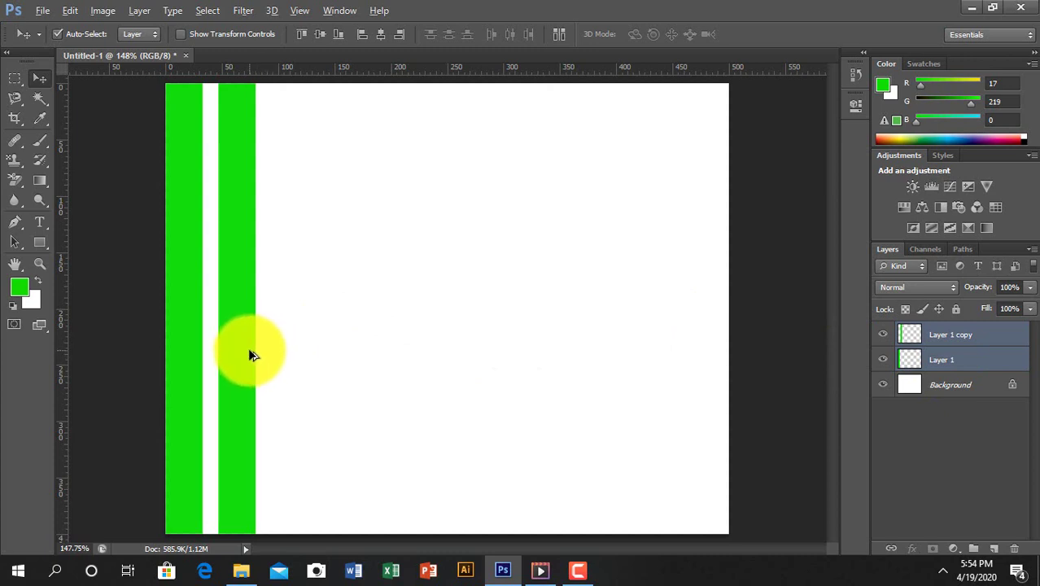
{"action": "left_click_drag", "start_coordinate": [250, 354], "coordinate": [355, 360]}
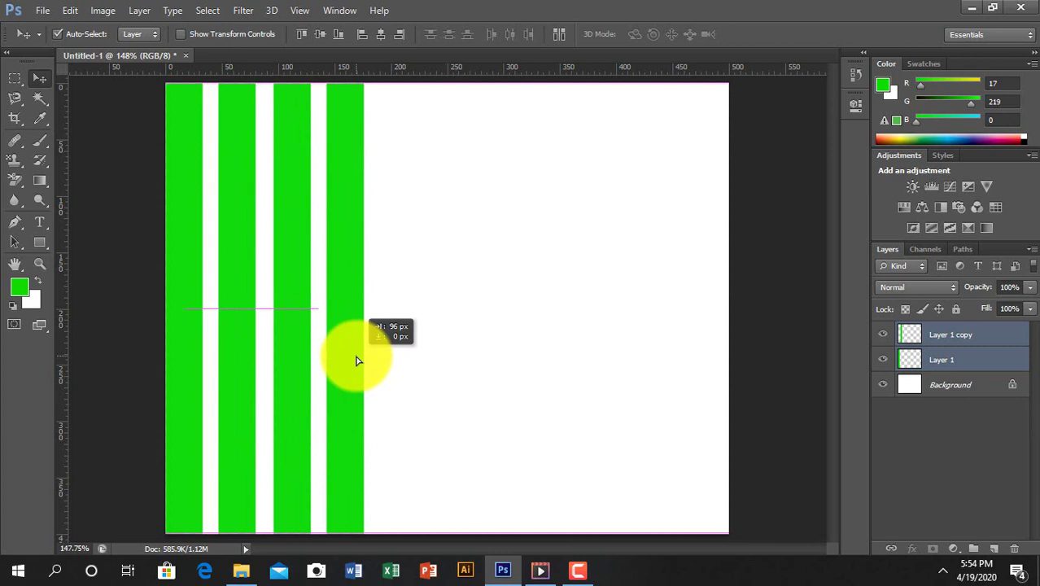
{"action": "left_click_drag", "start_coordinate": [356, 361], "coordinate": [359, 361]}
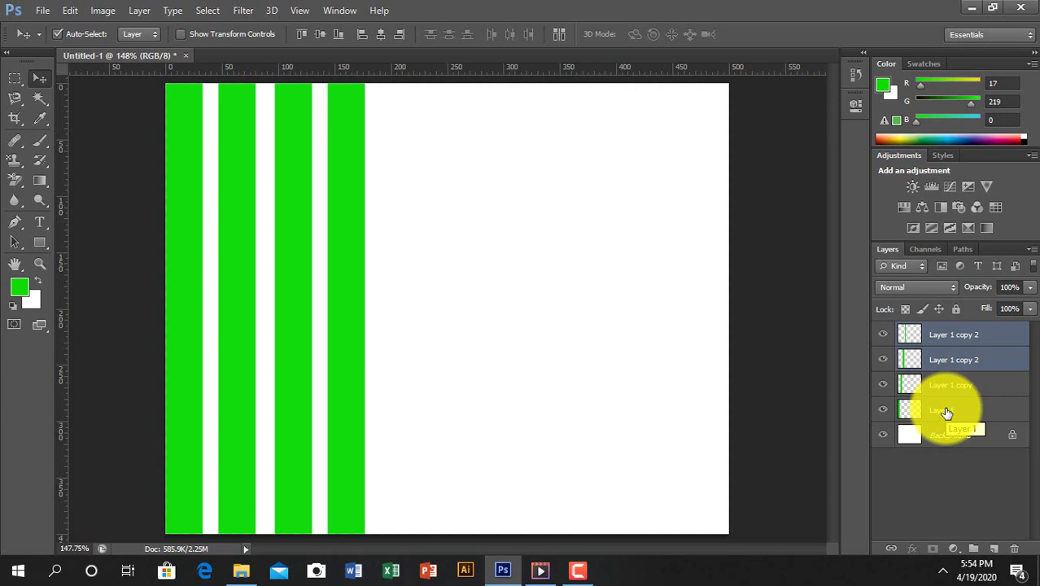
{"action": "left_click", "coordinate": [946, 413], "text": "ctrl"}
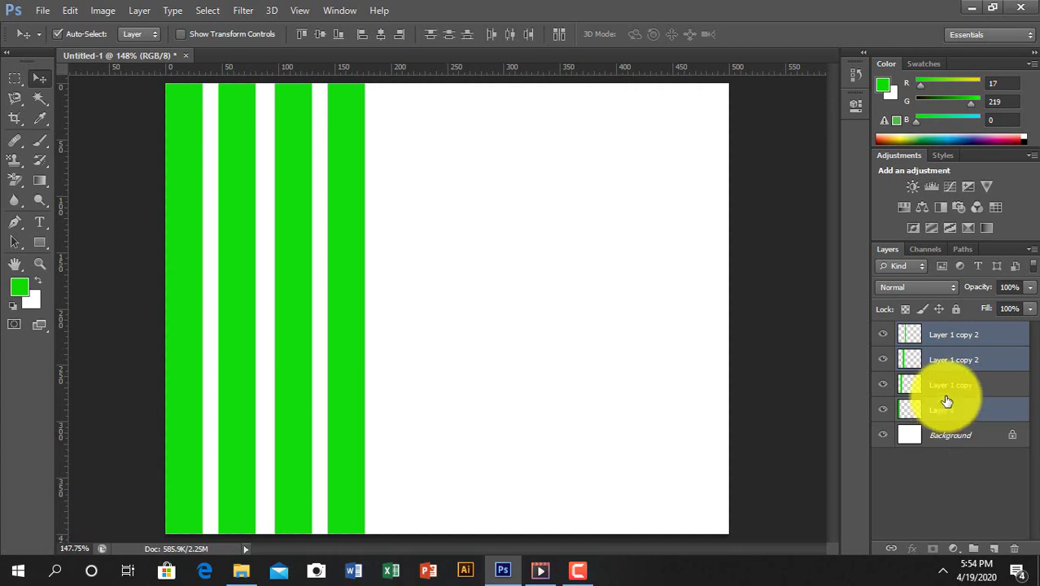
{"action": "left_click", "coordinate": [947, 390], "text": "ctrl"}
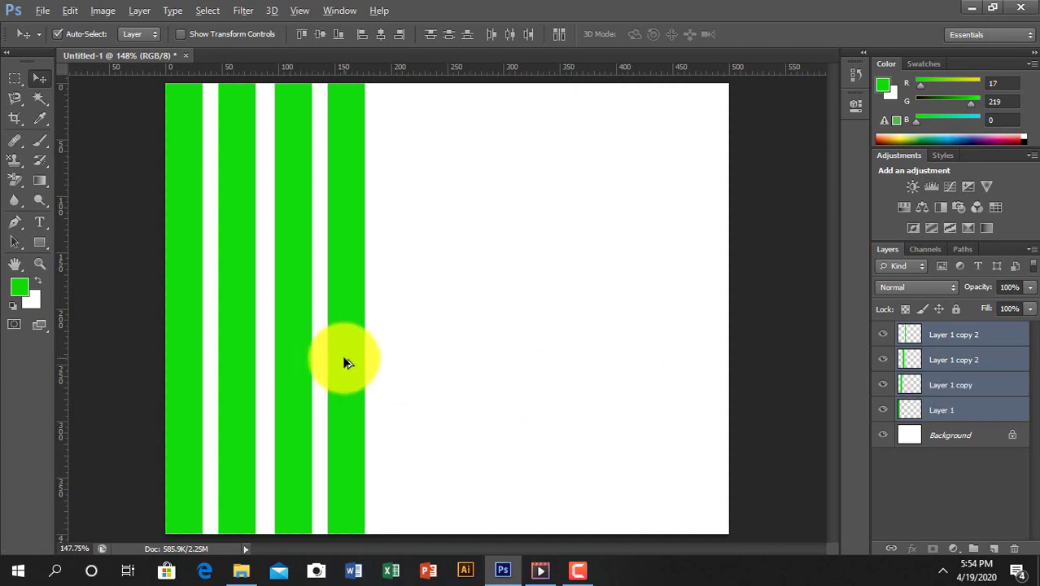
Step: Duplicate the four stripes rightward across the canvas and delete the surplus stripe layer
{"action": "mouse_move", "coordinate": [342, 358]}
{"action": "left_mouse_down"}
{"action": "mouse_move", "coordinate": [541, 365]}
{"action": "mouse_move", "coordinate": [768, 358]}
{"action": "mouse_move", "coordinate": [761, 352]}
{"action": "left_mouse_up"}
{"action": "key", "text": "ctrl+j"}
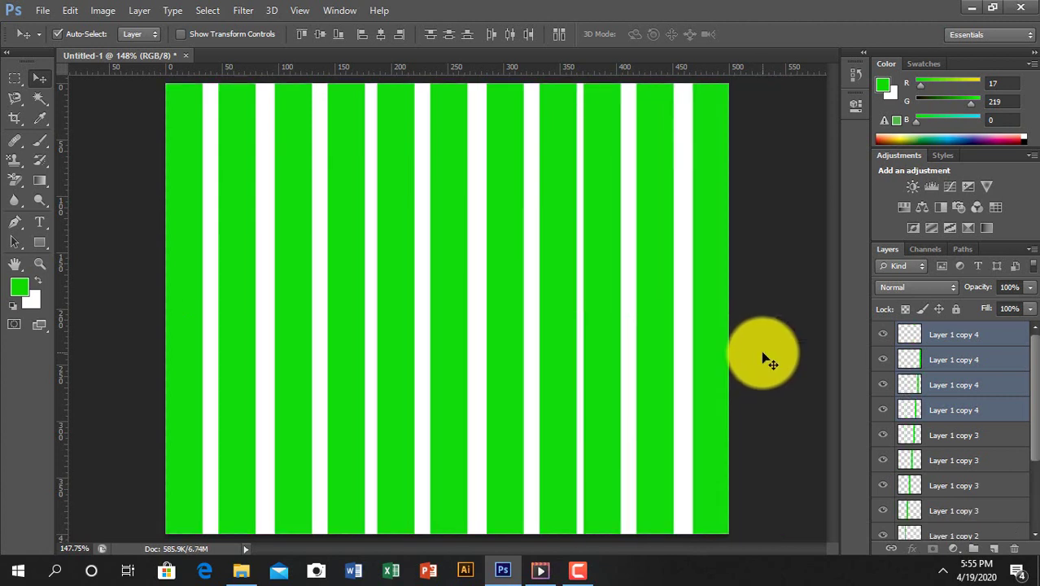
{"action": "left_click", "coordinate": [949, 338]}
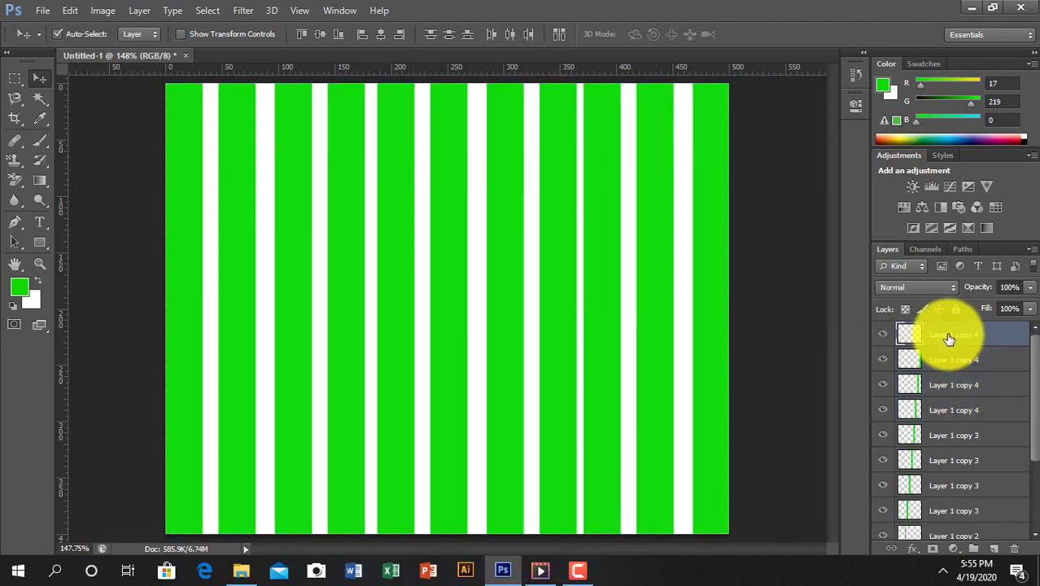
{"action": "left_click", "coordinate": [1013, 550]}
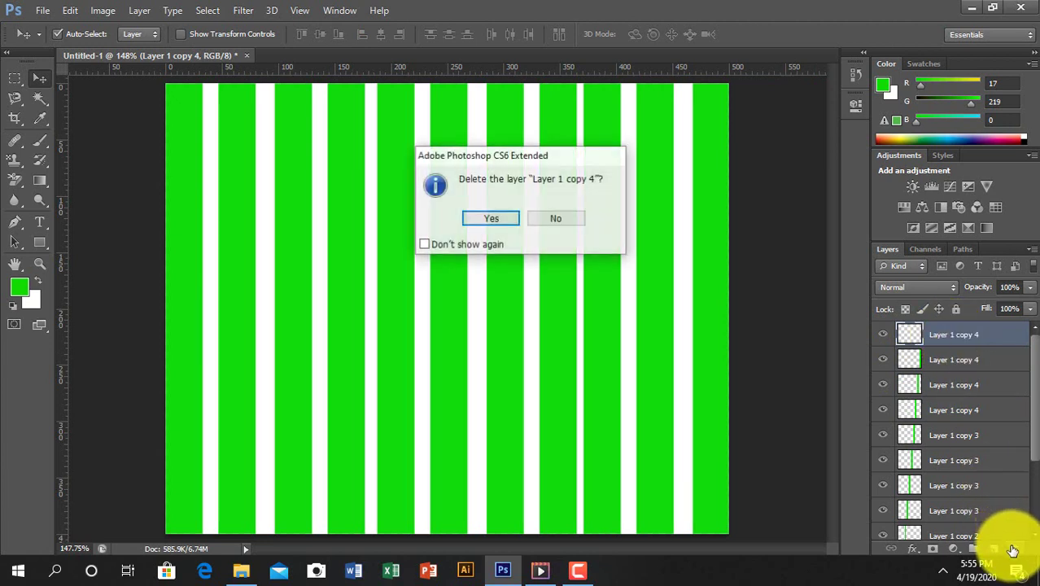
{"action": "left_click", "coordinate": [480, 225]}
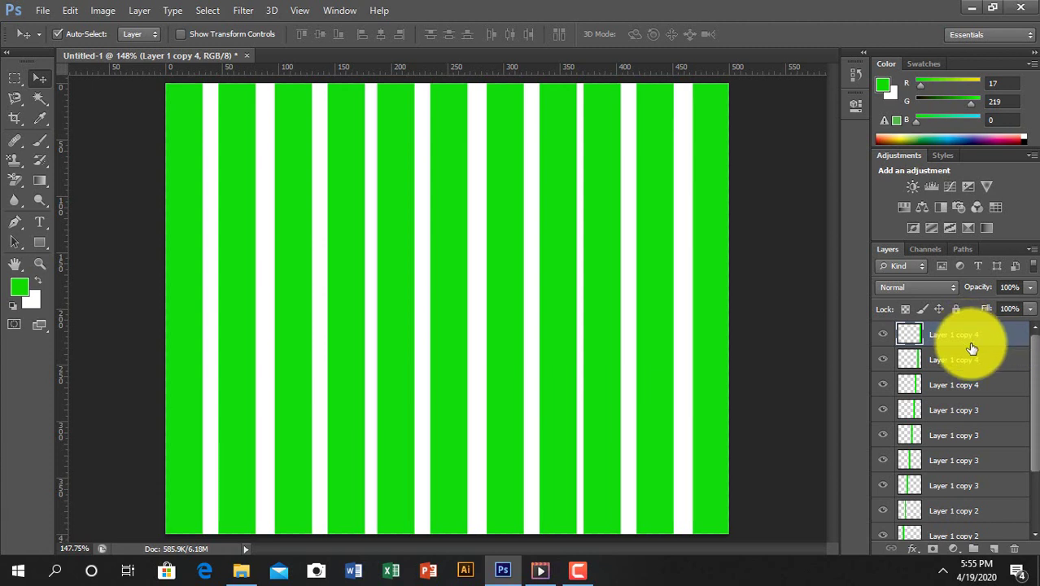
Step: Select all green stripe layers, distribute their horizontal centres evenly, then deselect the layers
{"action": "scroll", "coordinate": [1026, 492], "scroll_direction": "down", "scroll_amount": 3}
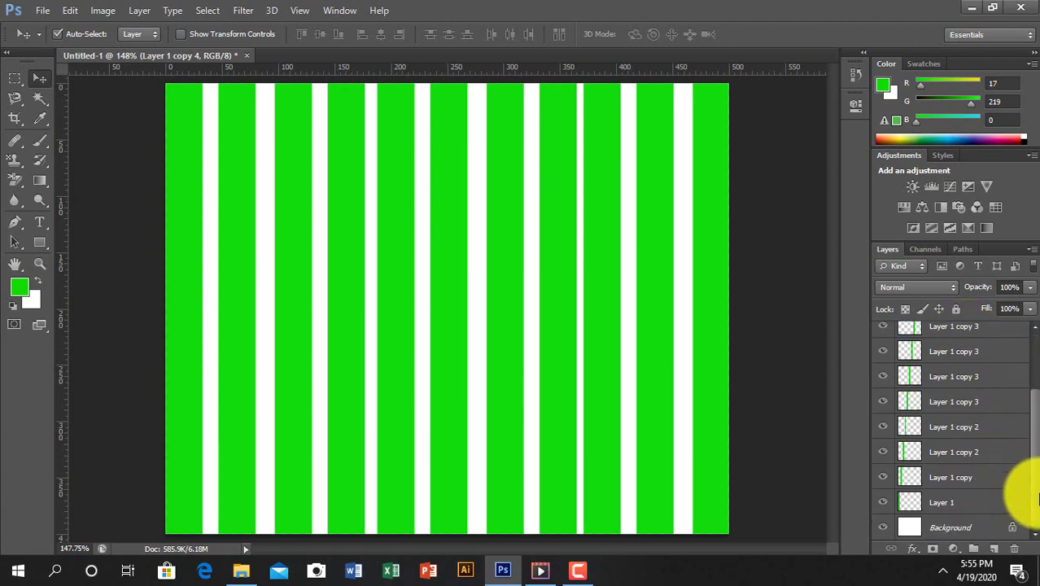
{"action": "left_click", "coordinate": [959, 502], "text": "shift"}
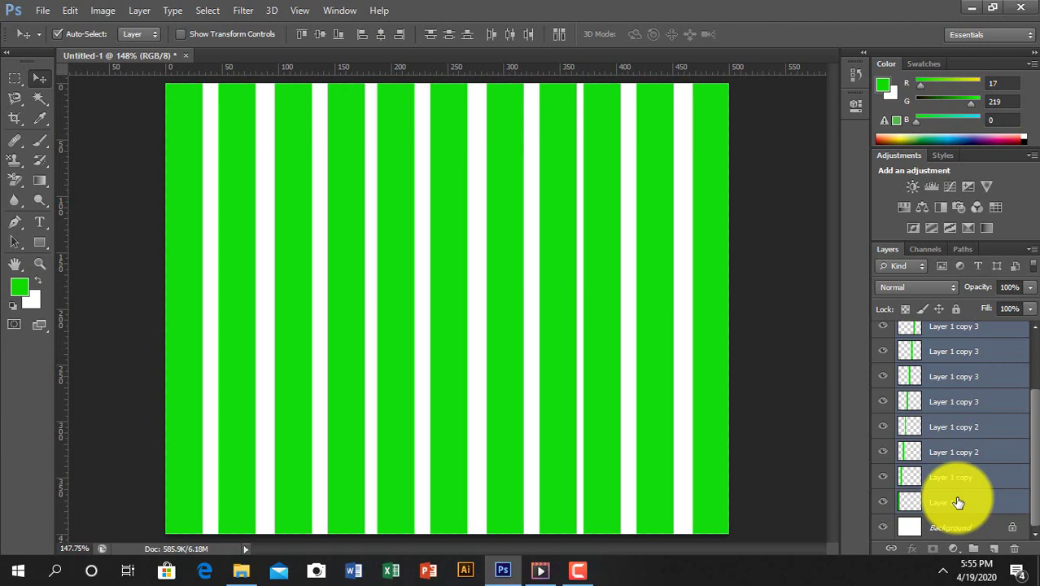
{"action": "left_click", "coordinate": [510, 31]}
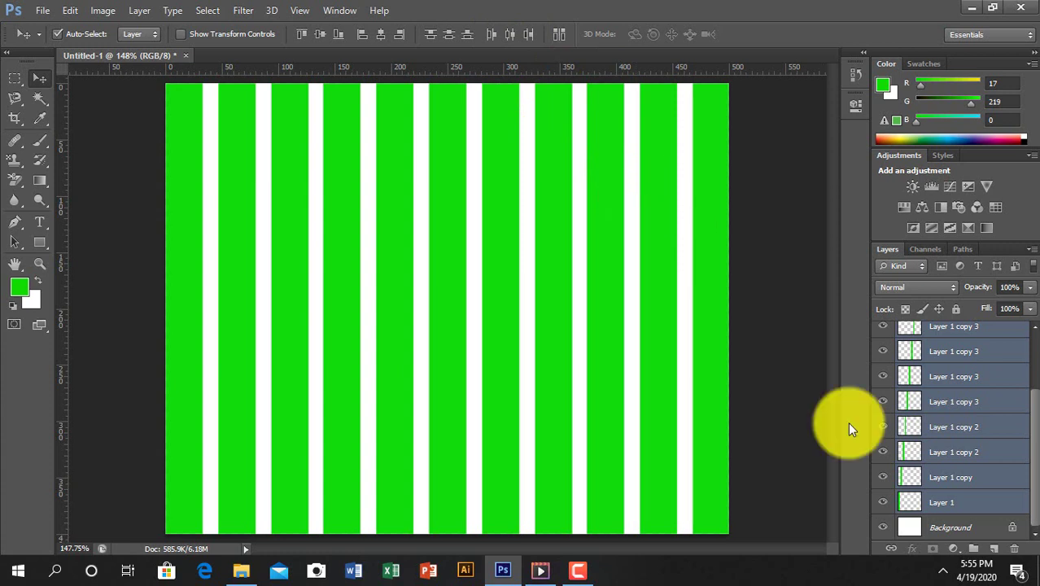
{"action": "left_click", "coordinate": [818, 474]}
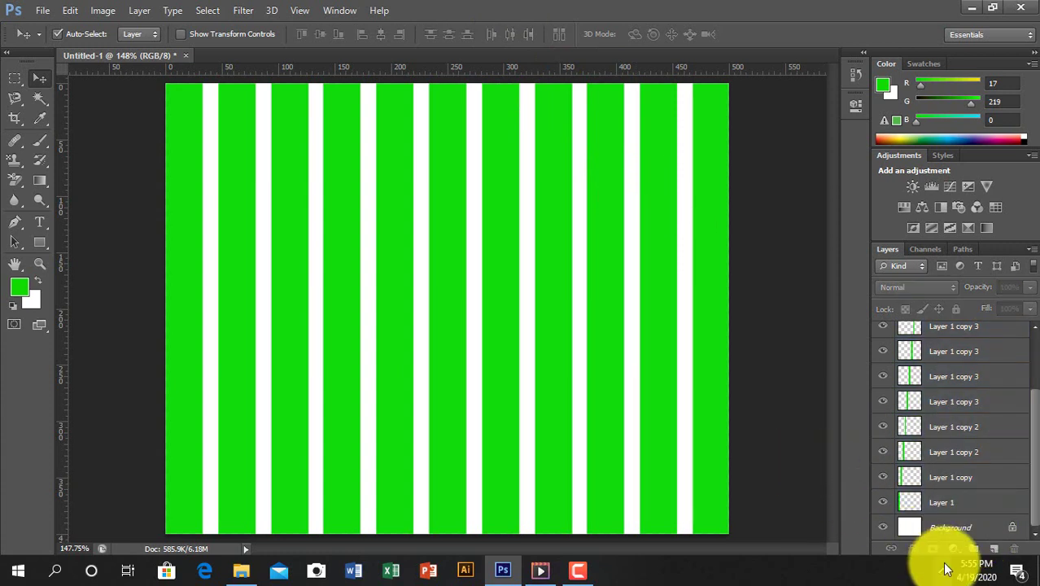
Step: Add Layer 2 and select a thin full-width band along the top of the canvas
{"action": "left_click", "coordinate": [994, 548]}
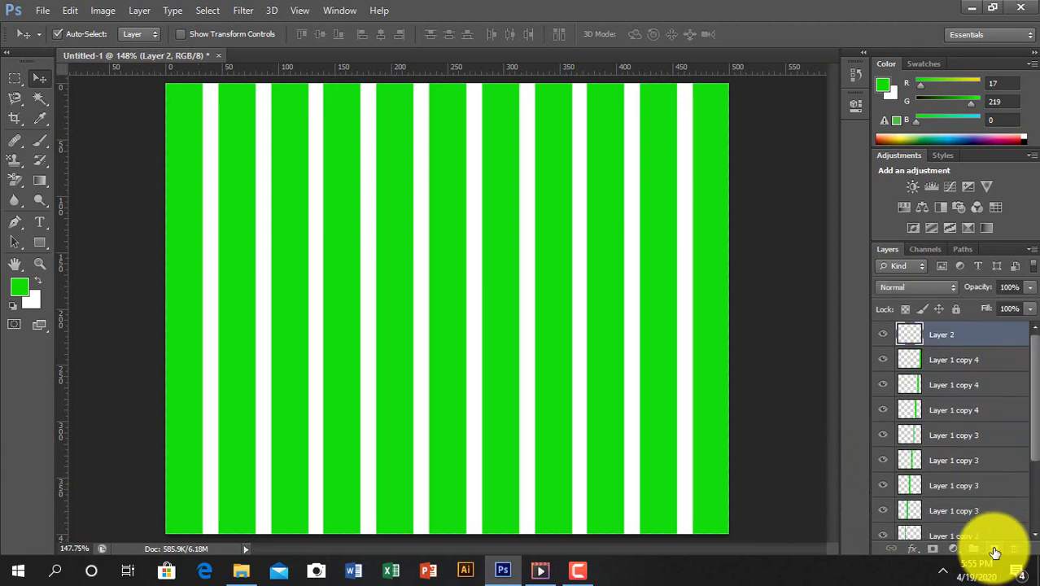
{"action": "left_click", "coordinate": [15, 78]}
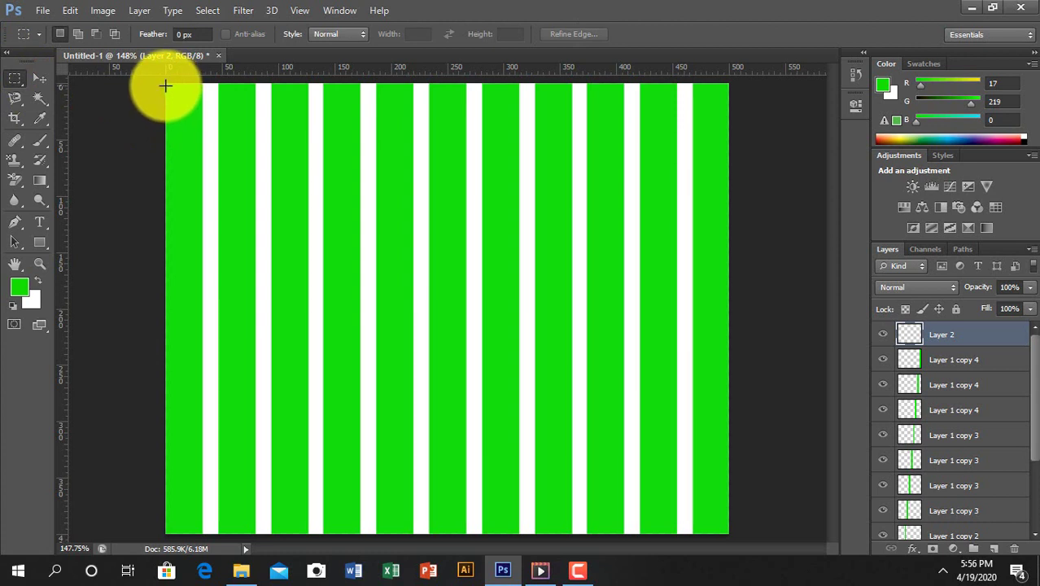
{"action": "mouse_move", "coordinate": [165, 84]}
{"action": "left_mouse_down"}
{"action": "mouse_move", "coordinate": [577, 162]}
{"action": "mouse_move", "coordinate": [719, 137]}
{"action": "mouse_move", "coordinate": [725, 112]}
{"action": "left_mouse_up"}
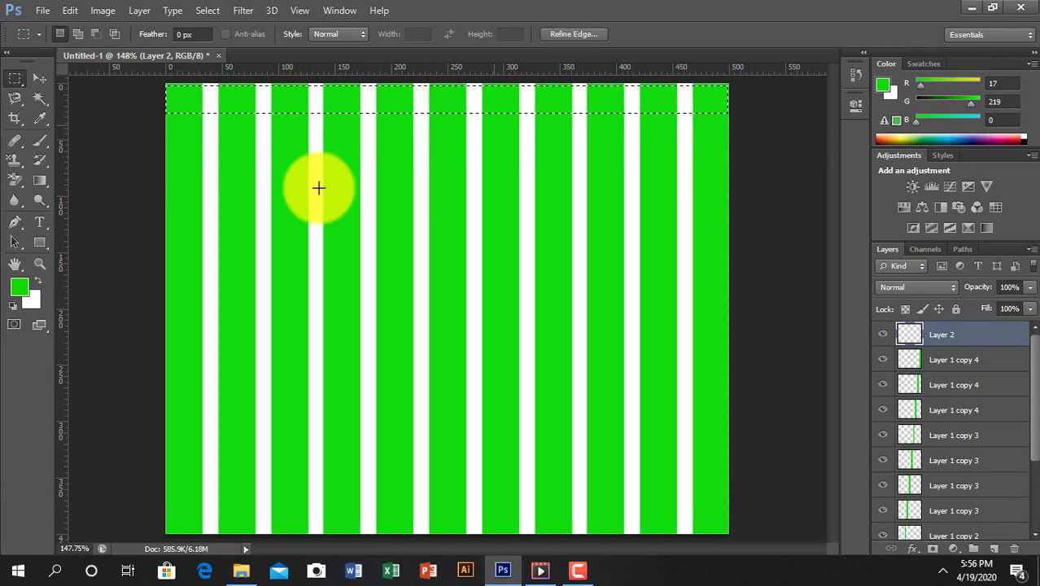
Step: Fill the top band on Layer 2 with blue #2c8af0 and deselect
{"action": "left_click", "coordinate": [17, 288]}
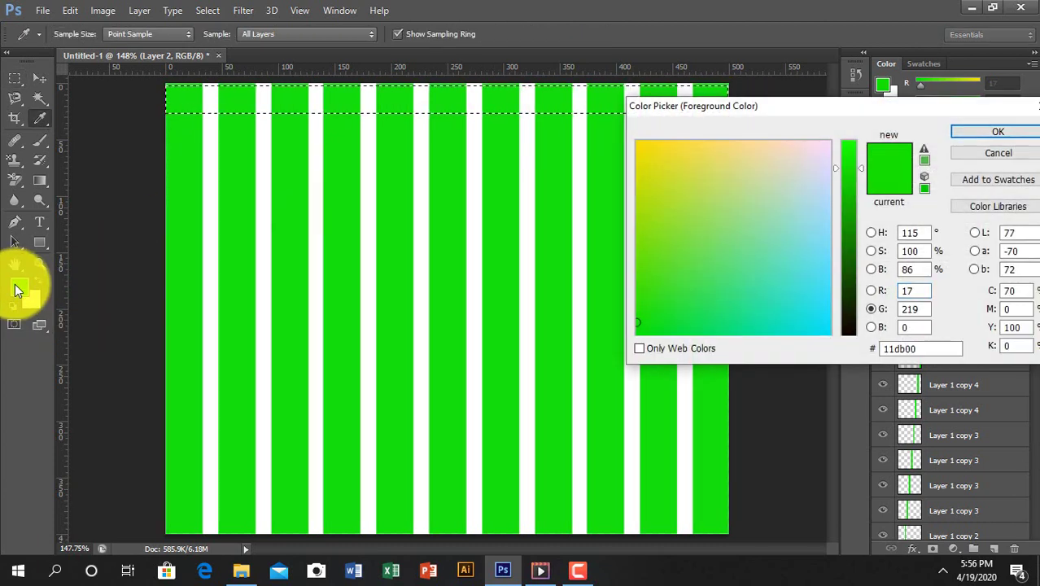
{"action": "left_click", "coordinate": [782, 246]}
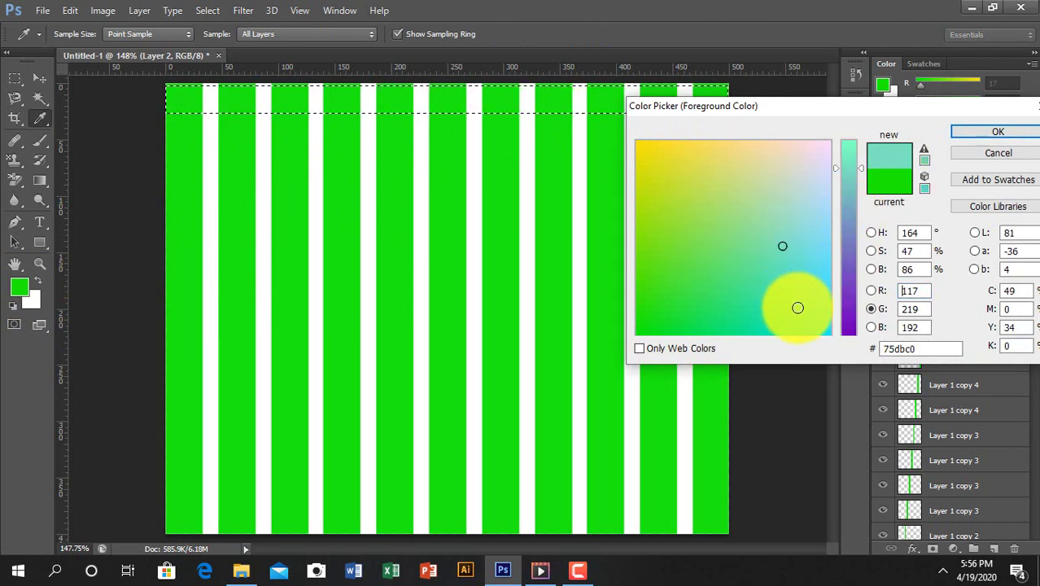
{"action": "type", "text": "36"}
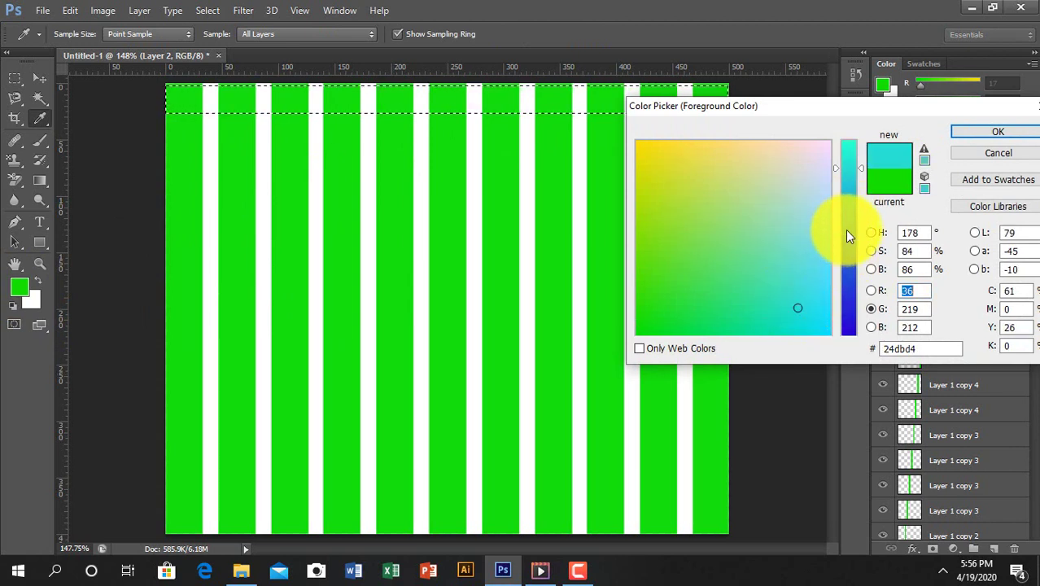
{"action": "left_click", "coordinate": [845, 229]}
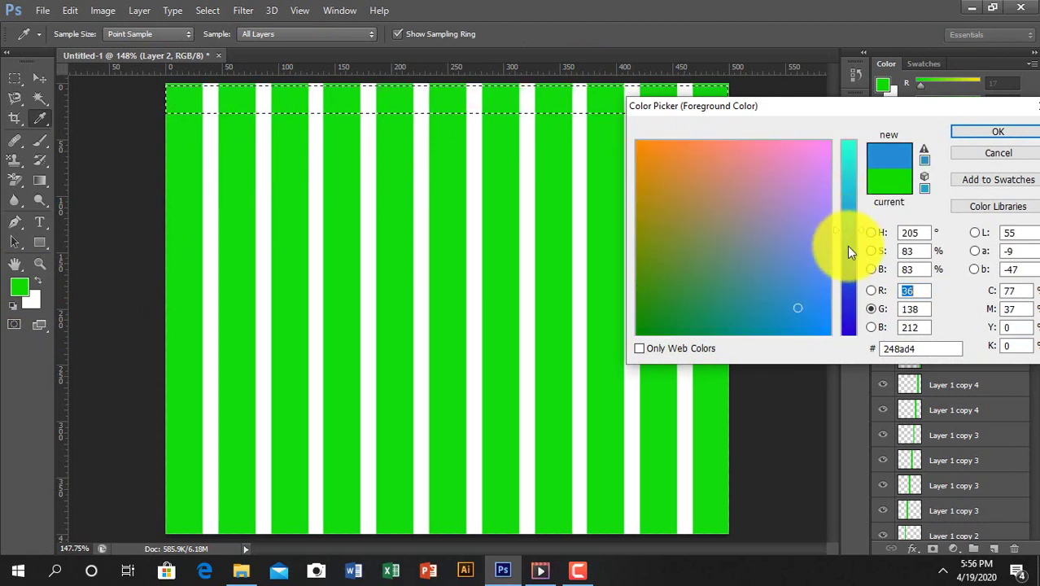
{"action": "left_click", "coordinate": [819, 302]}
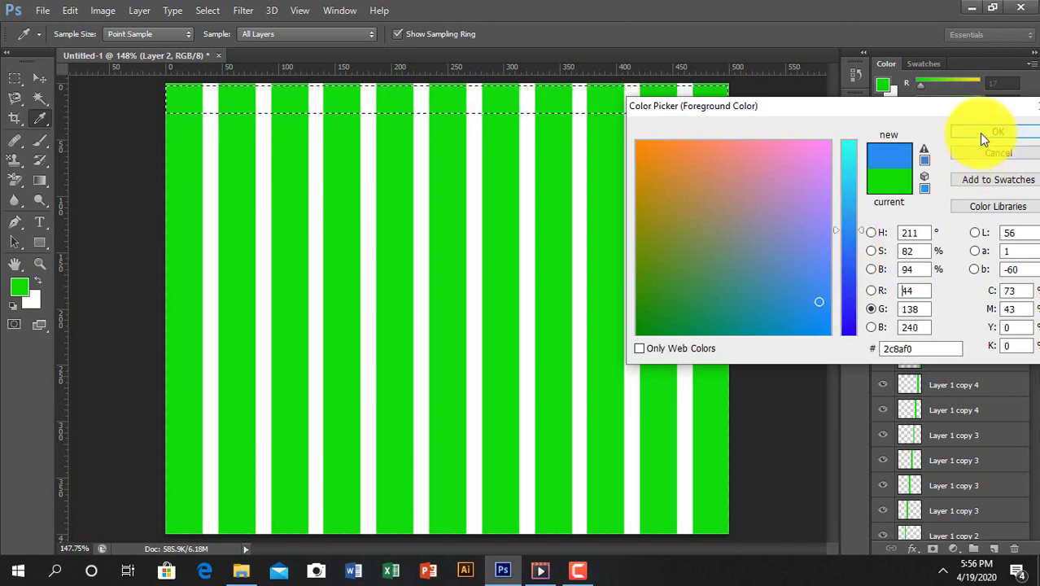
{"action": "left_click", "coordinate": [979, 133]}
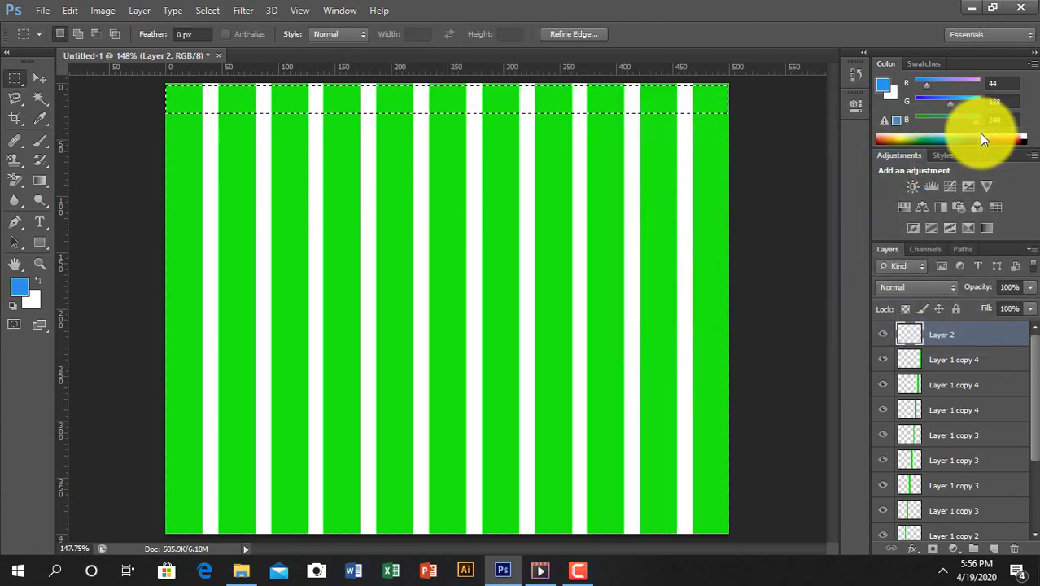
{"action": "key", "text": "alt+BackSpace"}
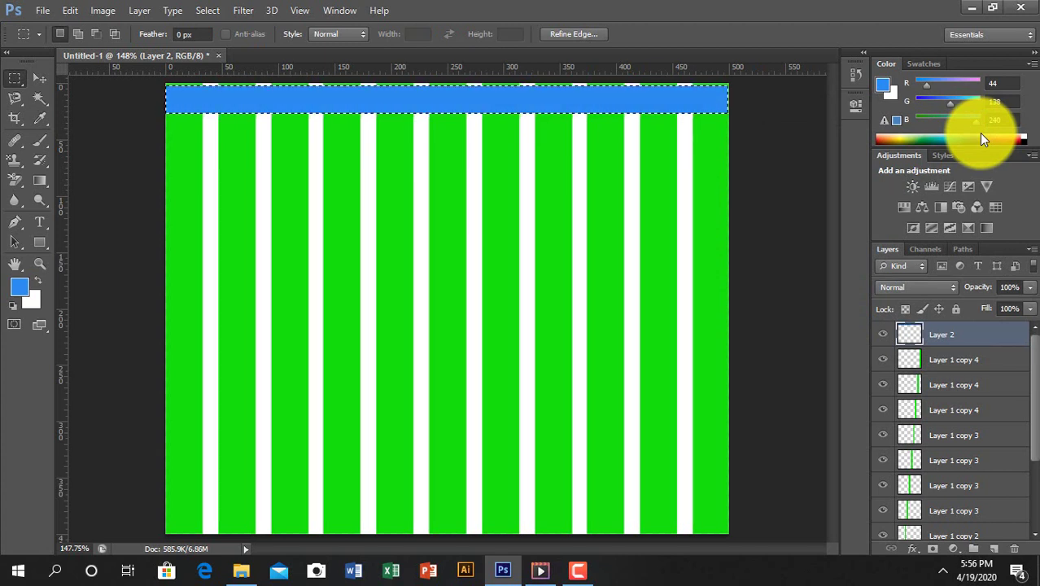
{"action": "key", "text": "ctrl+d"}
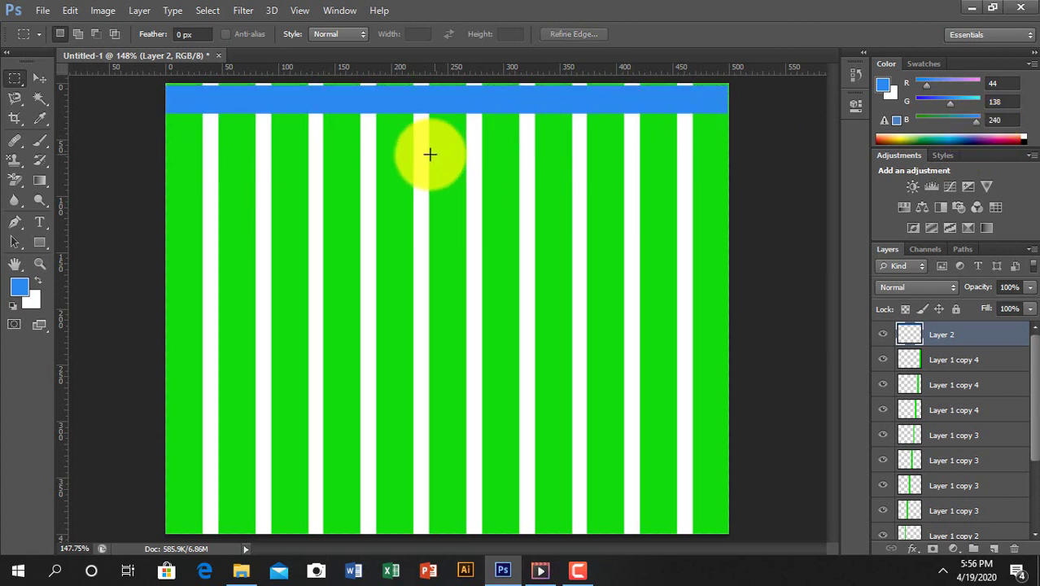
Step: Nudge the blue band up and duplicate it just below as Layer 2 copy
{"action": "left_click", "coordinate": [36, 81]}
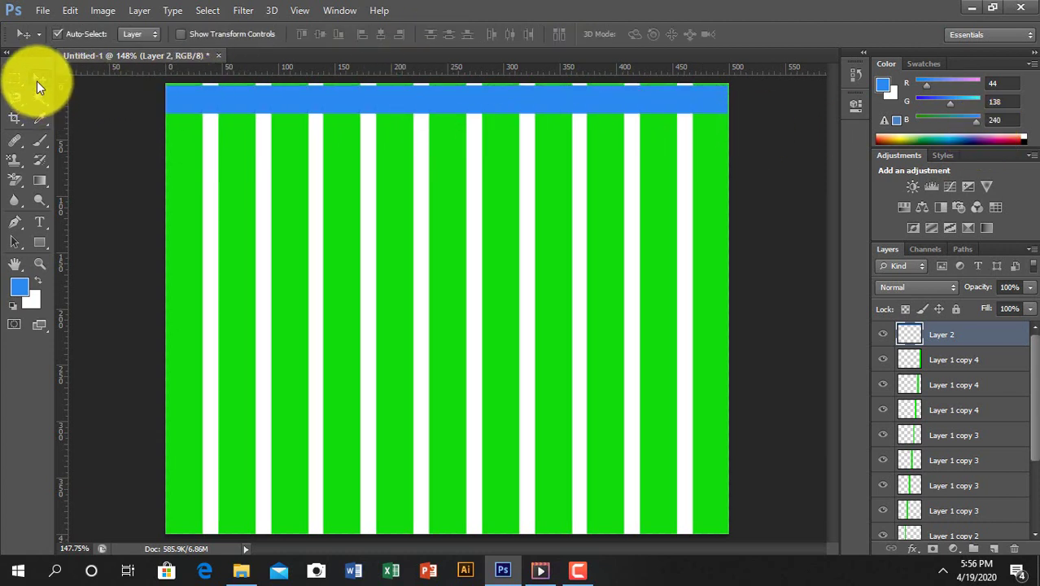
{"action": "left_click_drag", "start_coordinate": [362, 114], "coordinate": [362, 110]}
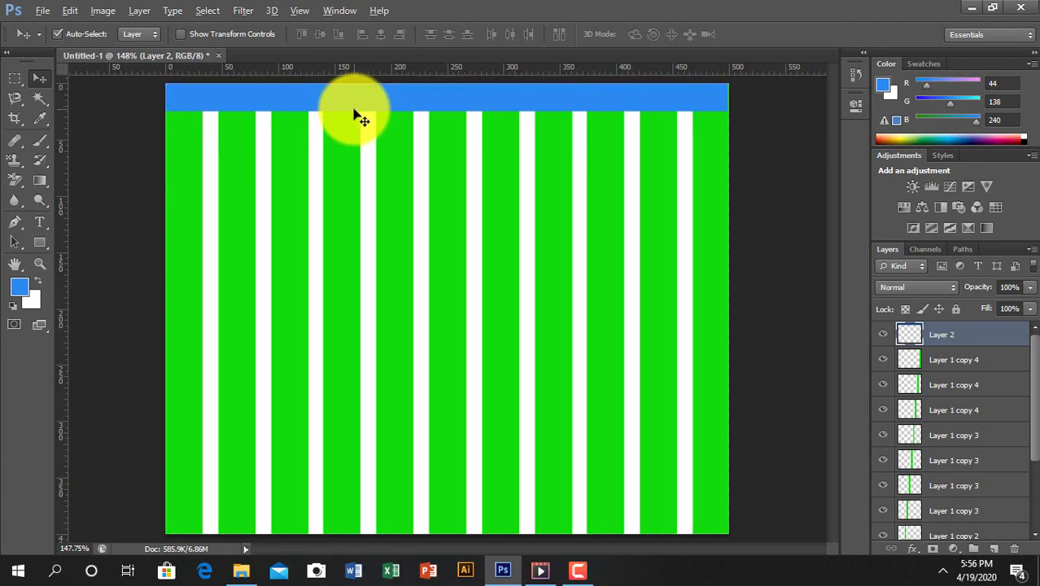
{"action": "left_click_drag", "start_coordinate": [354, 108], "coordinate": [354, 149]}
{"action": "key", "text": "ctrl+j"}
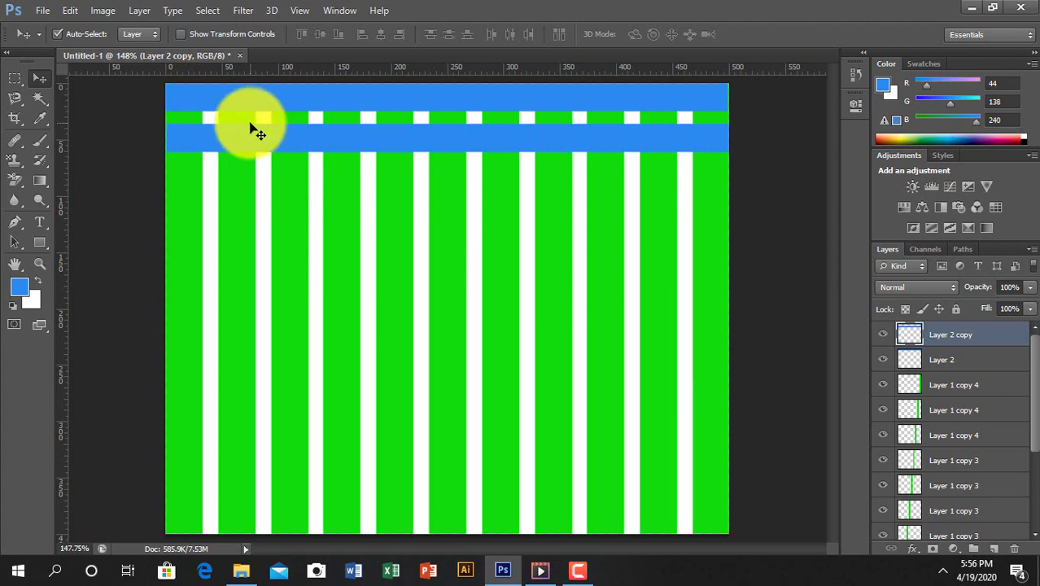
Step: Use Auto-Select to identify each stripe's layer, then make Layer 1 the active layer
{"action": "left_click", "coordinate": [192, 193]}
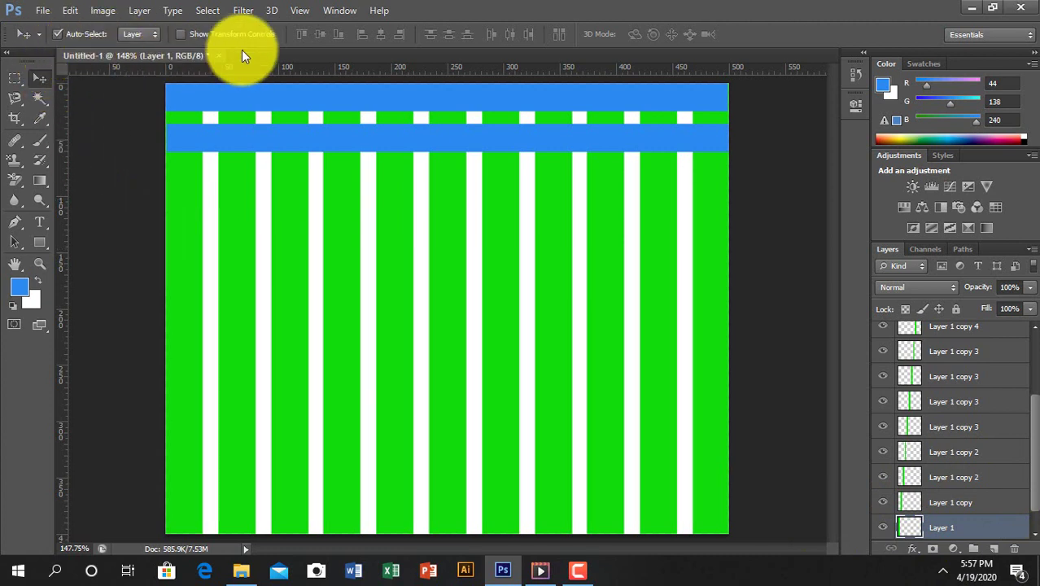
{"action": "left_click", "coordinate": [62, 37]}
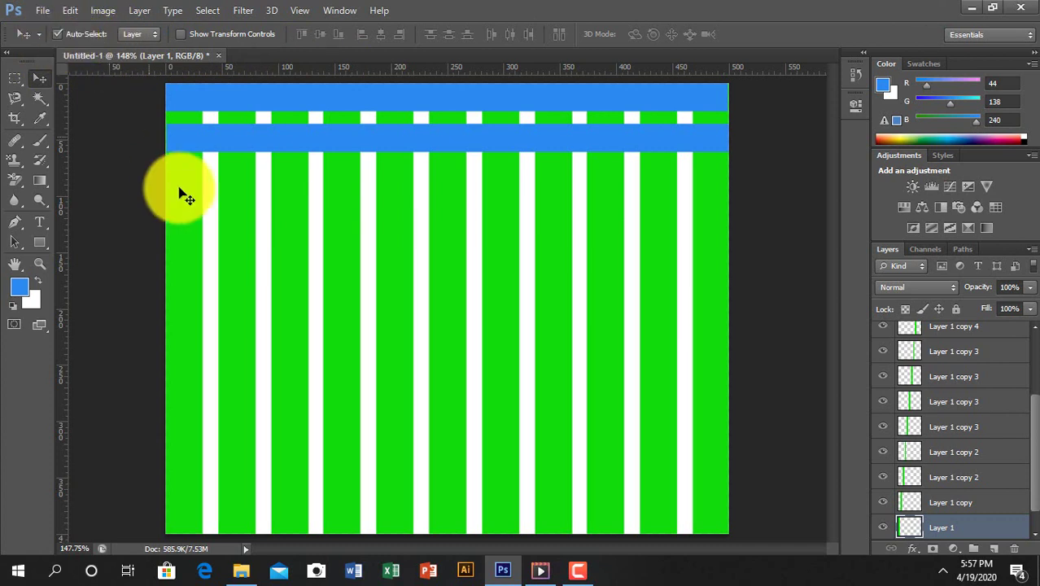
{"action": "left_click", "coordinate": [283, 229]}
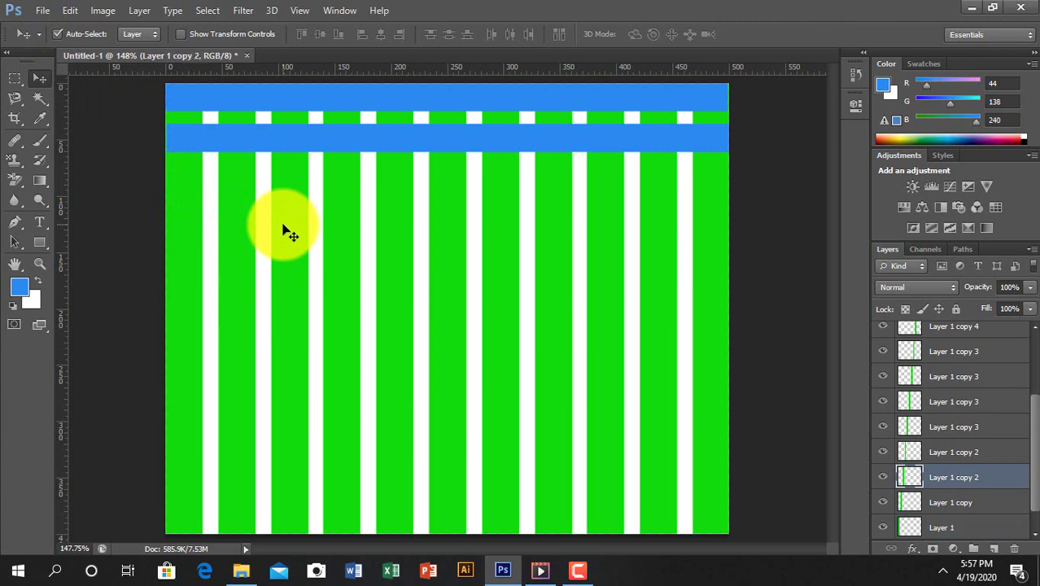
{"action": "left_click", "coordinate": [437, 235]}
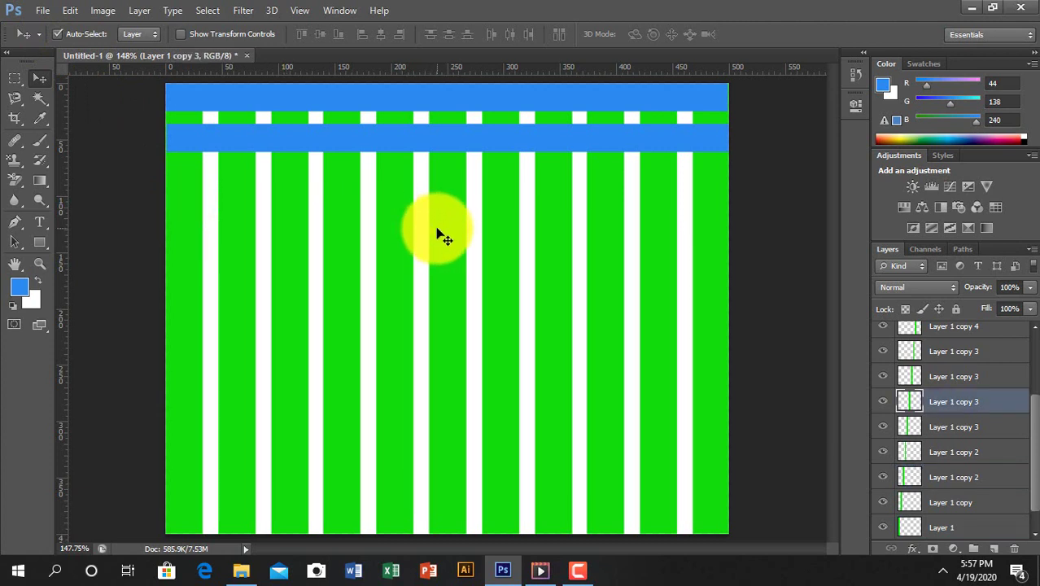
{"action": "left_click", "coordinate": [554, 248]}
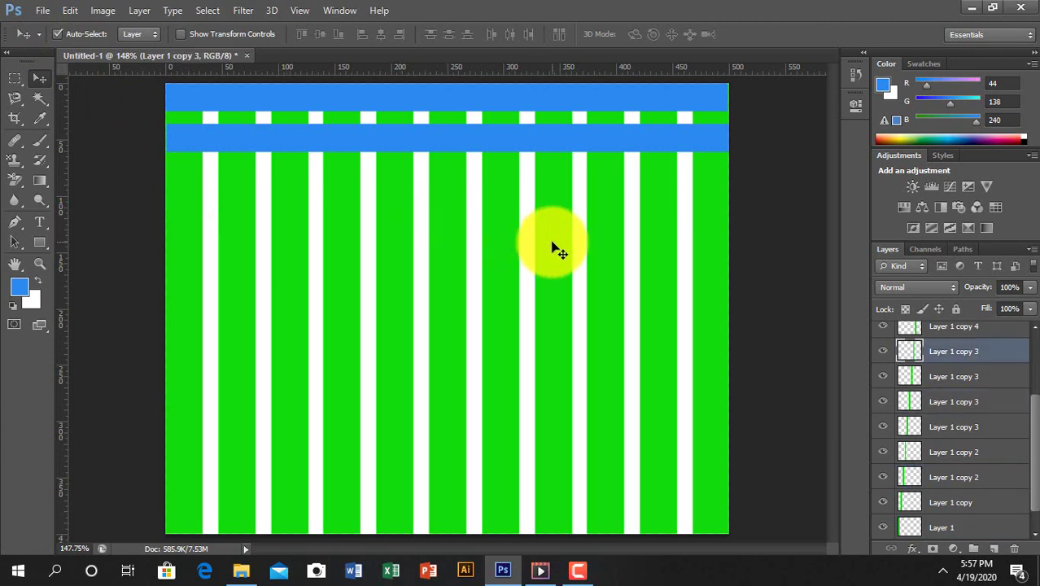
{"action": "left_click", "coordinate": [242, 202]}
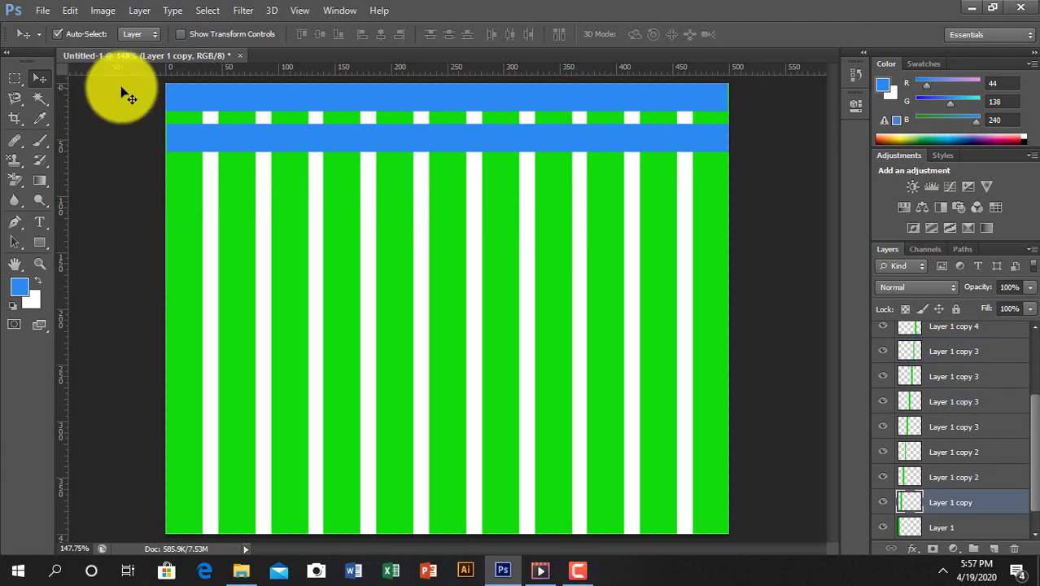
{"action": "left_click", "coordinate": [57, 34]}
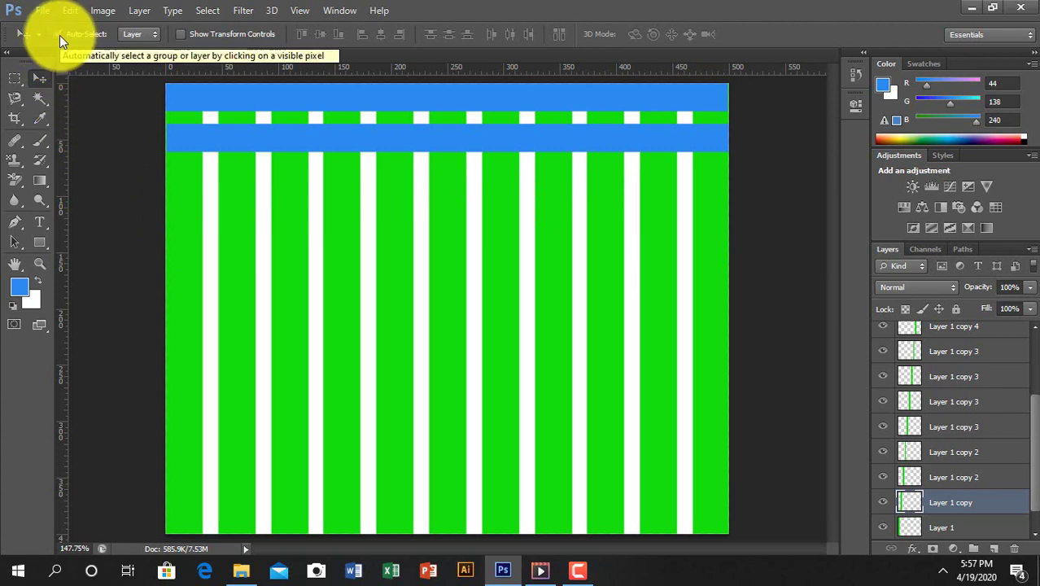
{"action": "left_click", "coordinate": [184, 207]}
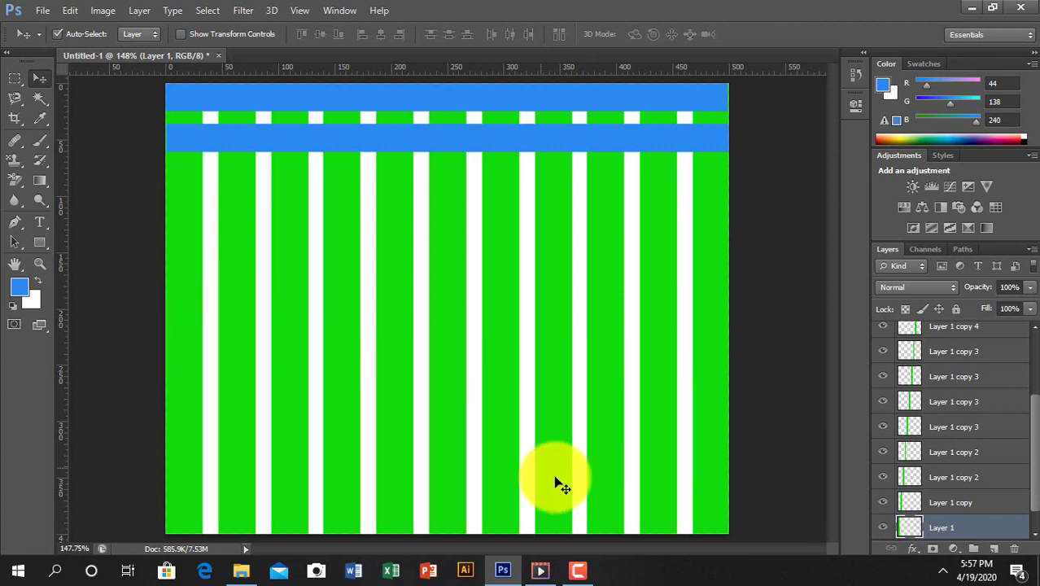
Step: Shift the top blue band right so it lines up beside the leftmost green stripe
{"action": "left_click", "coordinate": [915, 533], "text": "ctrl"}
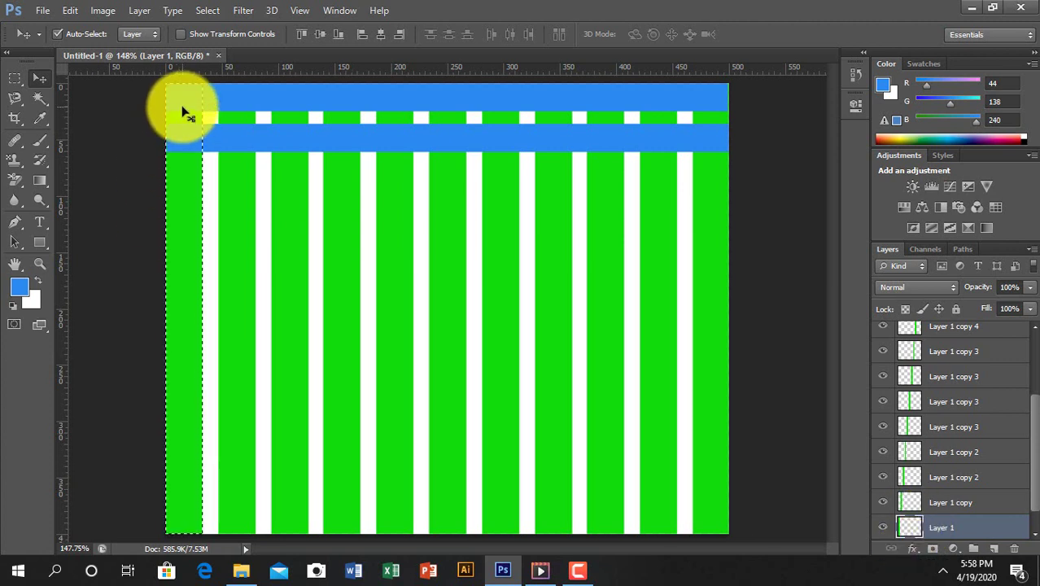
{"action": "mouse_move", "coordinate": [197, 122]}
{"action": "left_mouse_down"}
{"action": "mouse_move", "coordinate": [184, 106]}
{"action": "mouse_move", "coordinate": [255, 102]}
{"action": "left_mouse_up"}
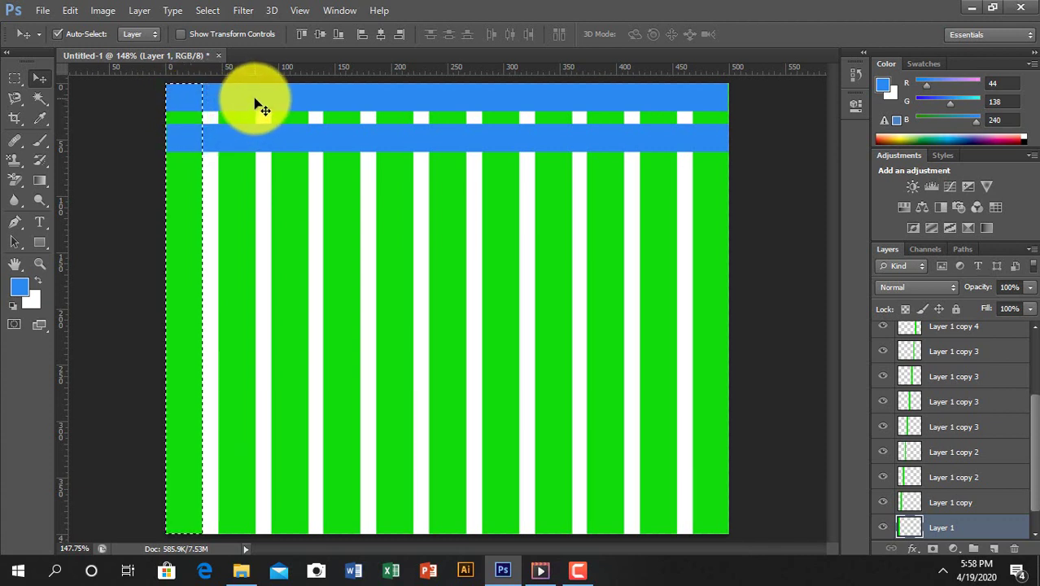
{"action": "key", "text": "ctrl+shift+alt+n"}
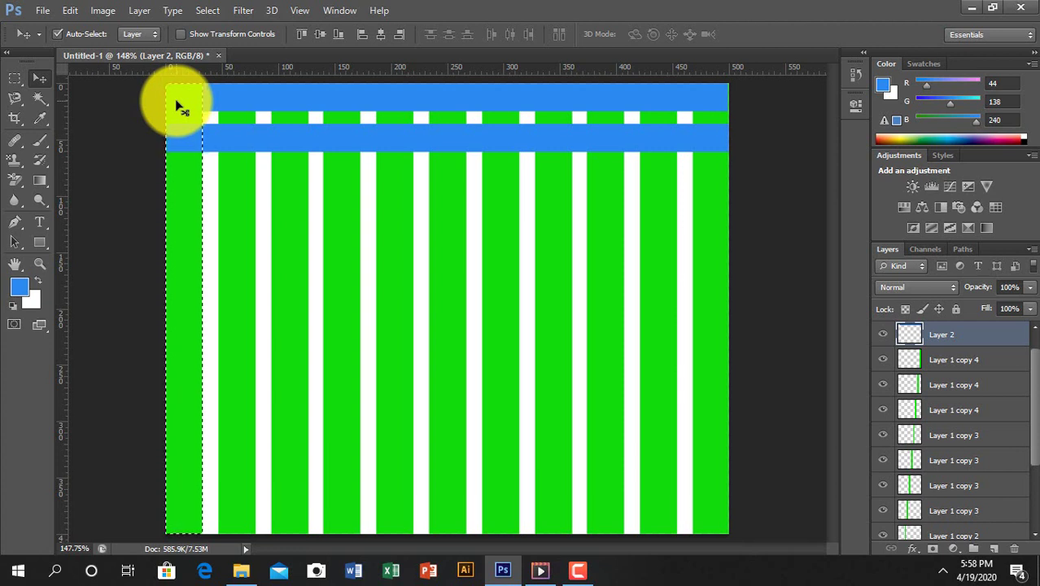
{"action": "key", "text": "ctrl+d"}
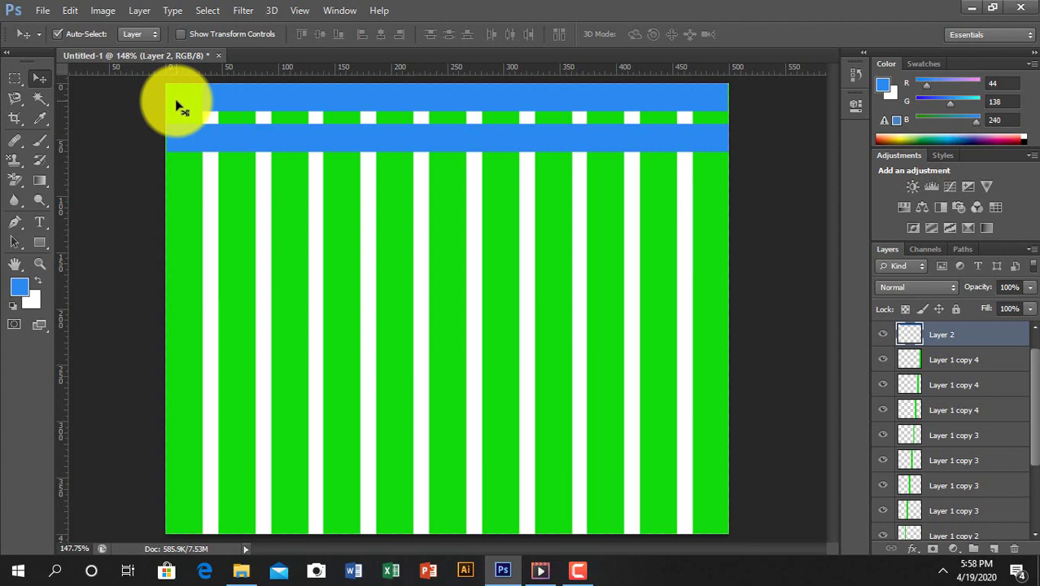
{"action": "left_click_drag", "start_coordinate": [176, 104], "coordinate": [234, 154]}
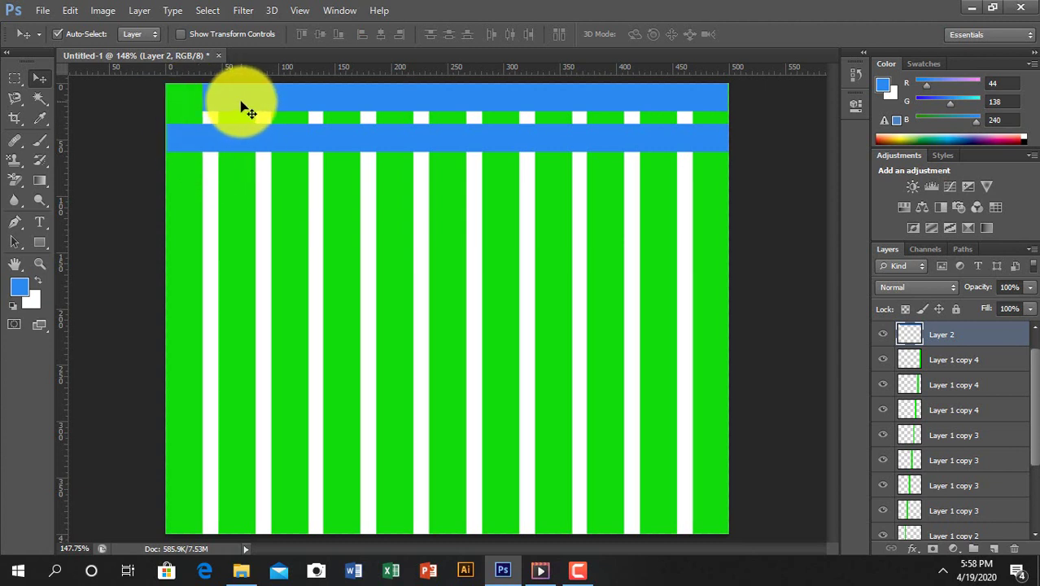
{"action": "mouse_move", "coordinate": [244, 110]}
{"action": "left_mouse_down"}
{"action": "mouse_move", "coordinate": [189, 112]}
{"action": "mouse_move", "coordinate": [241, 114]}
{"action": "left_mouse_up"}
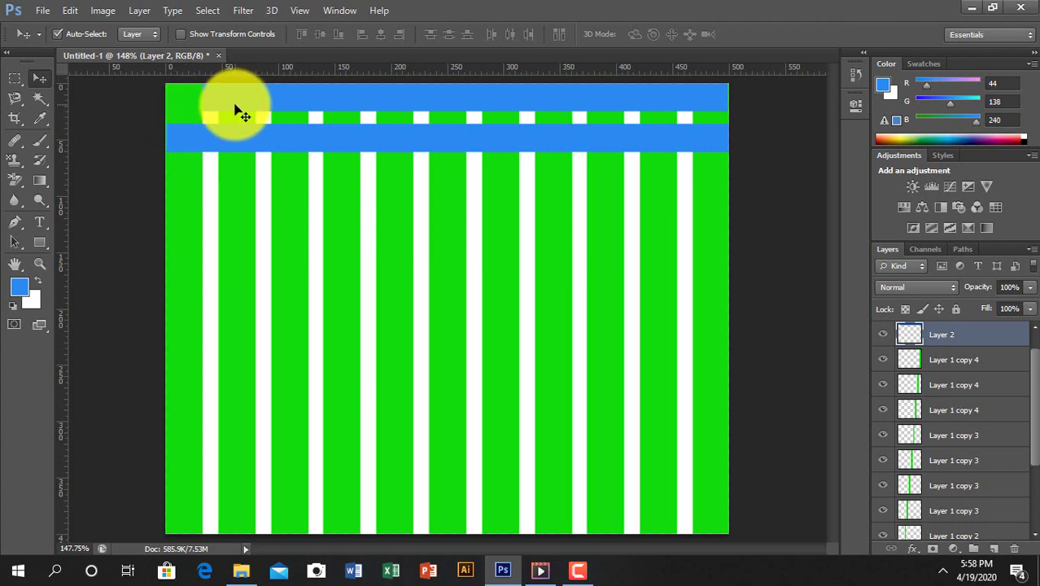
Step: Cut the lower blue band on Layer 2 copy where the Layer 1 copy stripe crosses it
{"action": "left_click", "coordinate": [232, 177]}
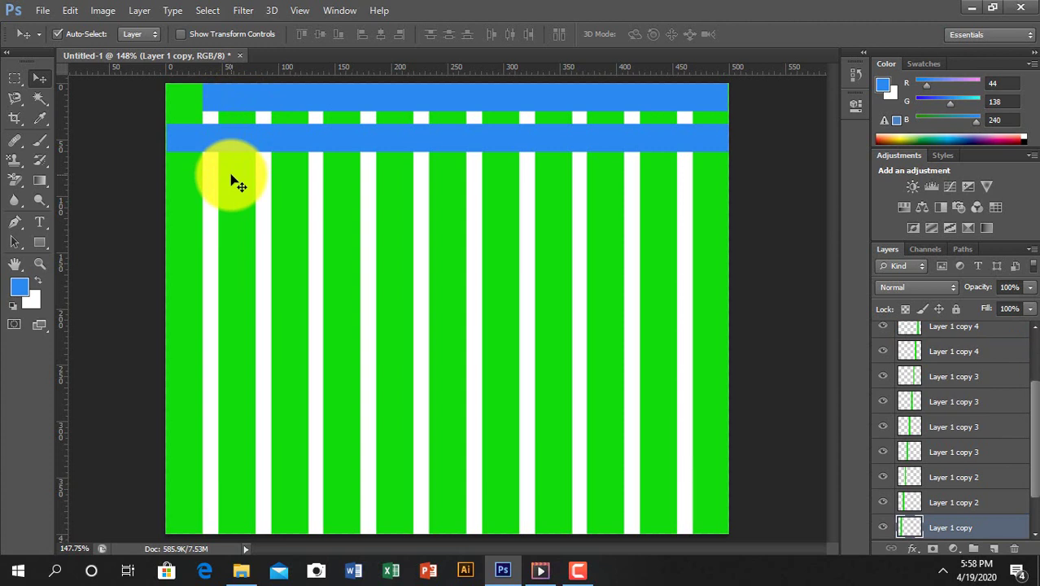
{"action": "left_click", "coordinate": [910, 529], "text": "ctrl"}
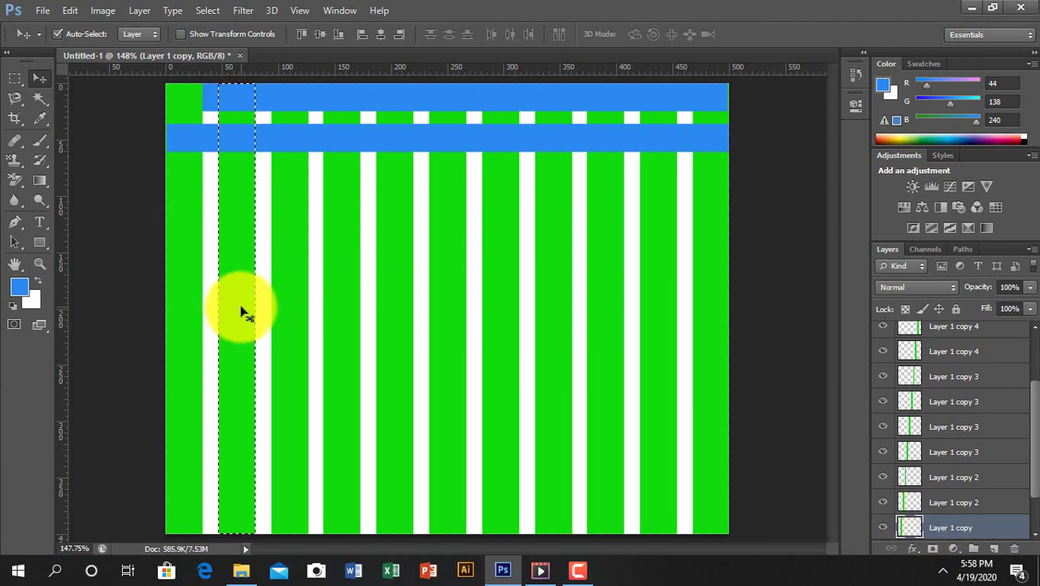
{"action": "left_click", "coordinate": [314, 142]}
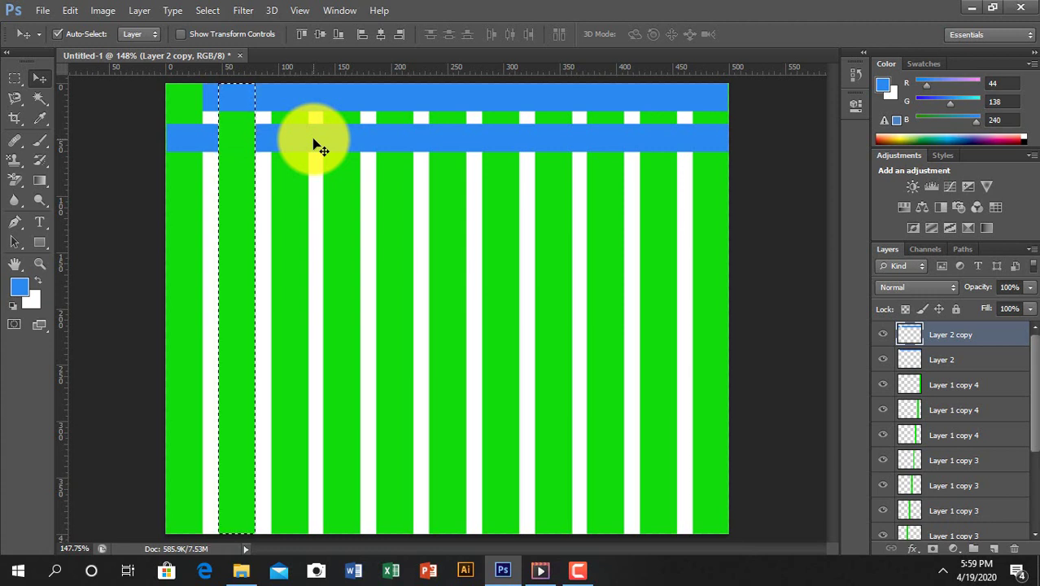
{"action": "key", "text": "ctrl+d"}
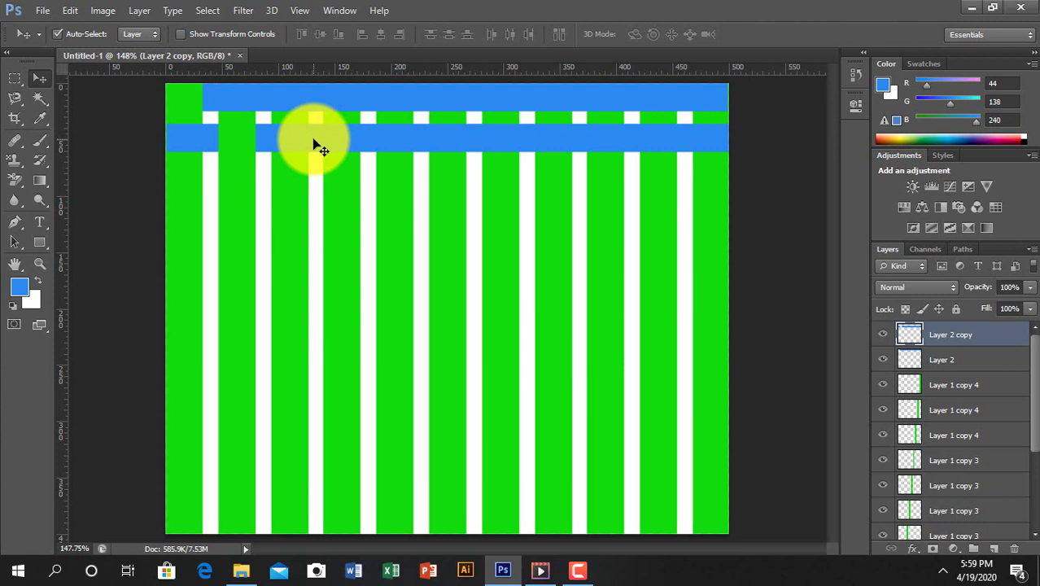
Step: Cut the upper band at the Layer 1 copy 2 stripe and the lower band at the next stripe
{"action": "left_click", "coordinate": [286, 196]}
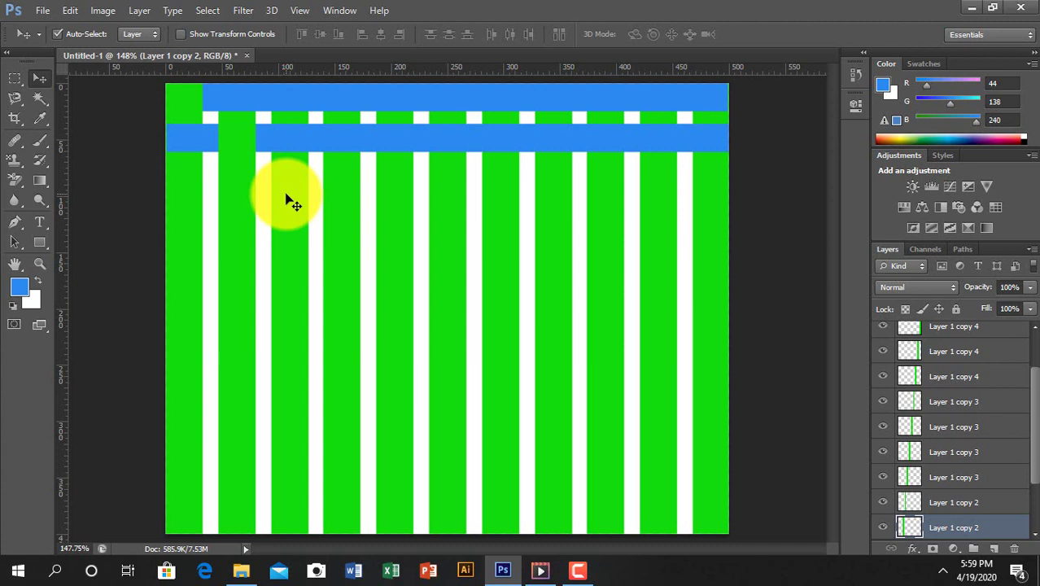
{"action": "left_click", "coordinate": [912, 527], "text": "ctrl"}
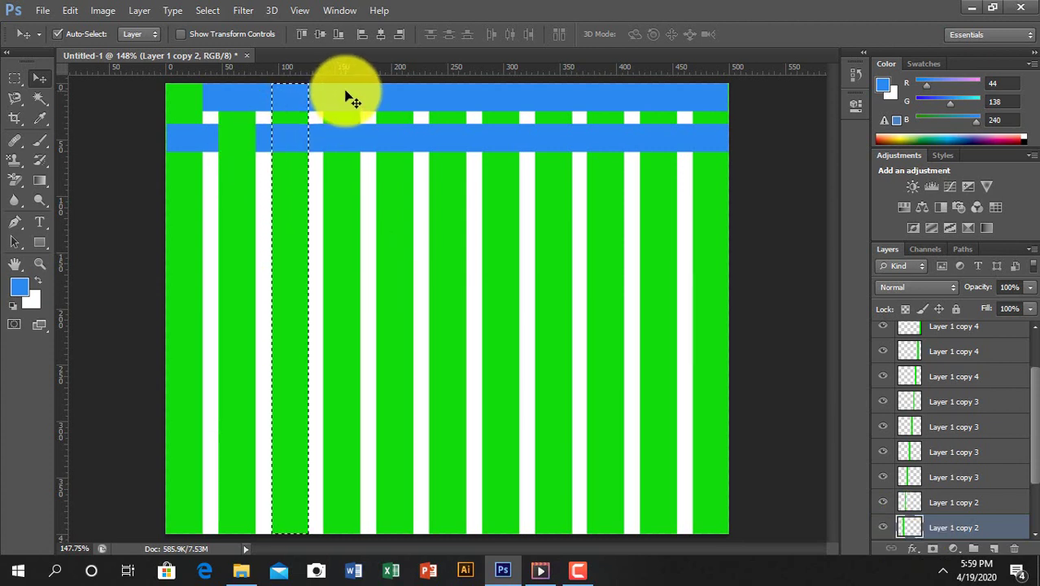
{"action": "key", "text": "ctrl+shift+alt+n"}
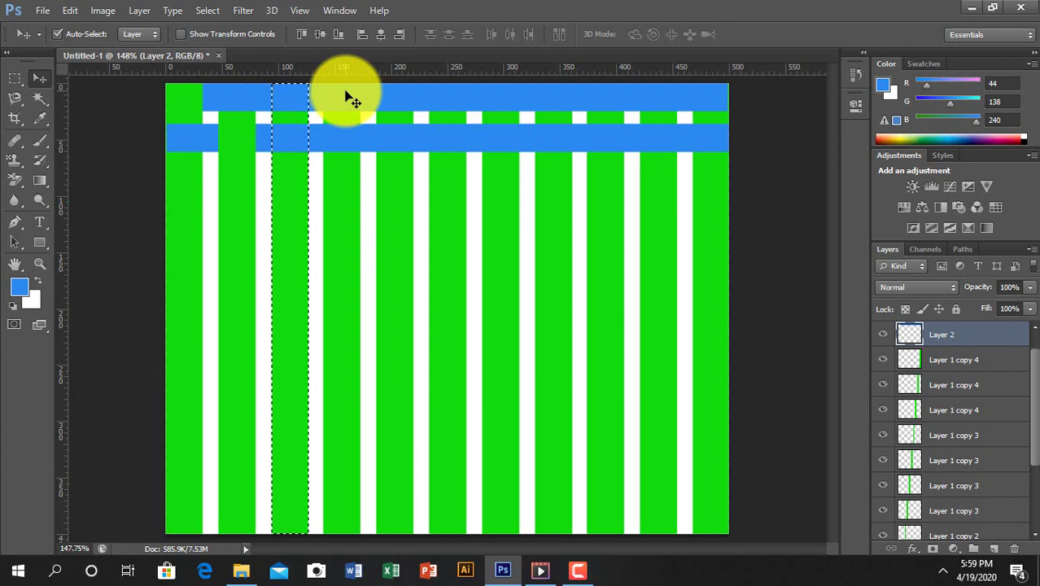
{"action": "key", "text": "ctrl+v"}
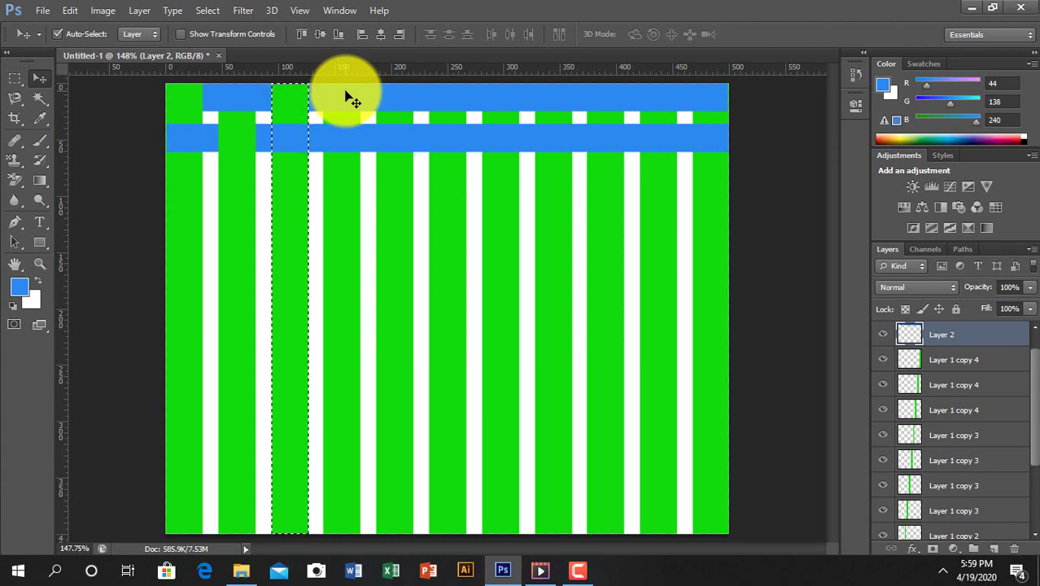
{"action": "key", "text": "ctrl+d"}
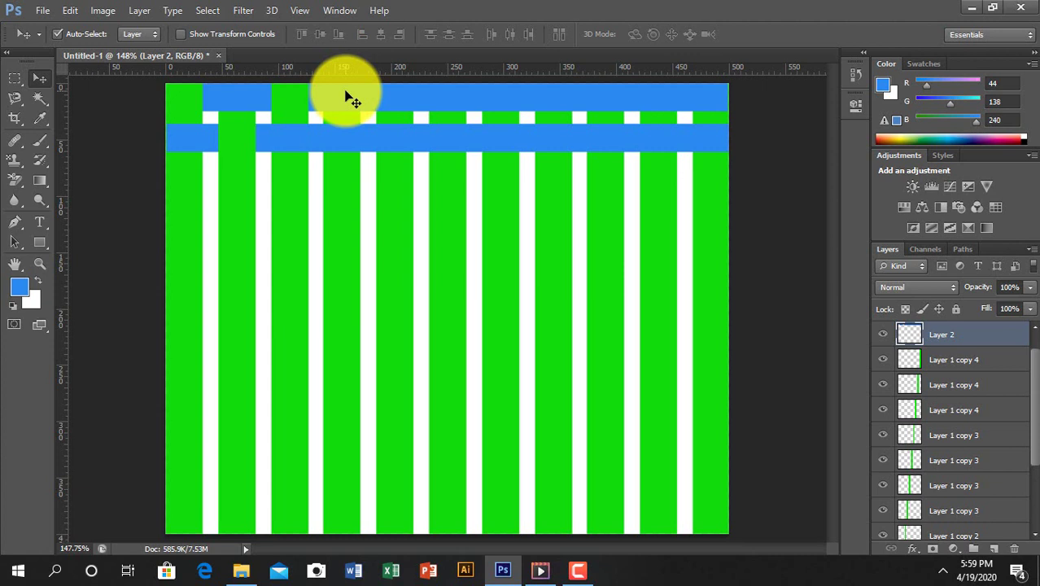
{"action": "left_click", "coordinate": [344, 186]}
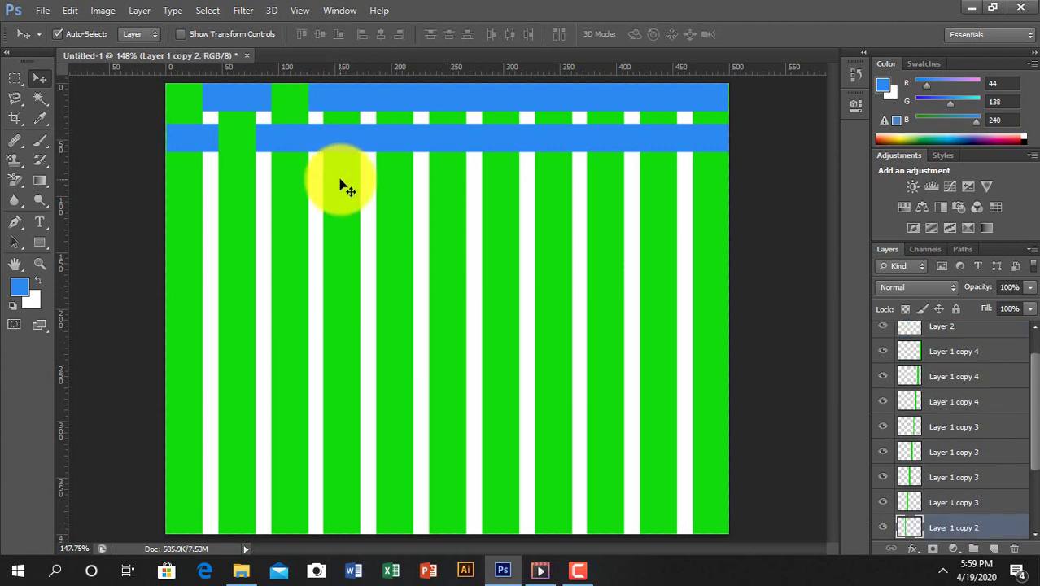
{"action": "left_click", "coordinate": [911, 530], "text": "ctrl"}
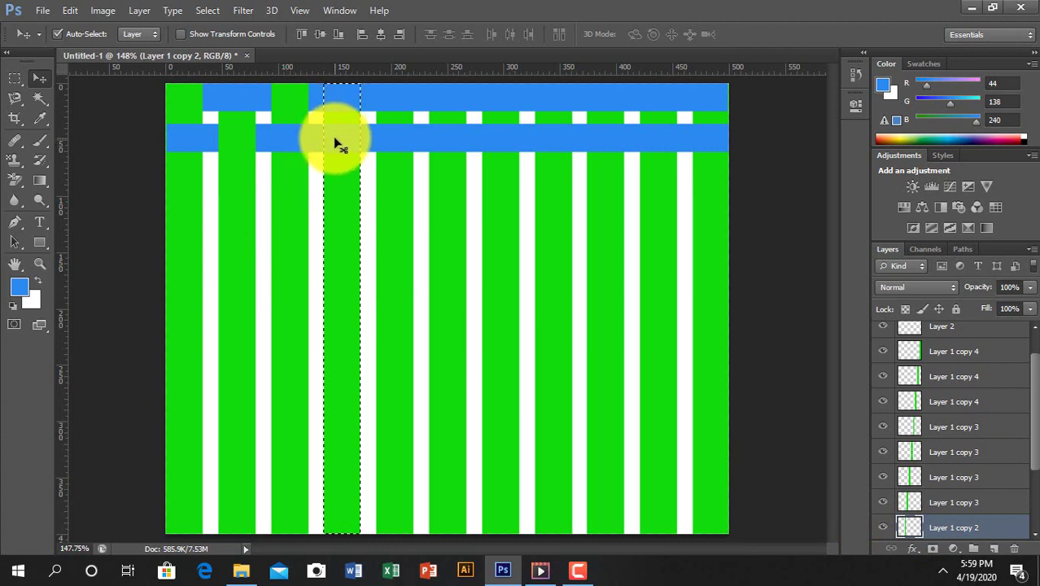
{"action": "left_click", "coordinate": [417, 138], "text": "alt"}
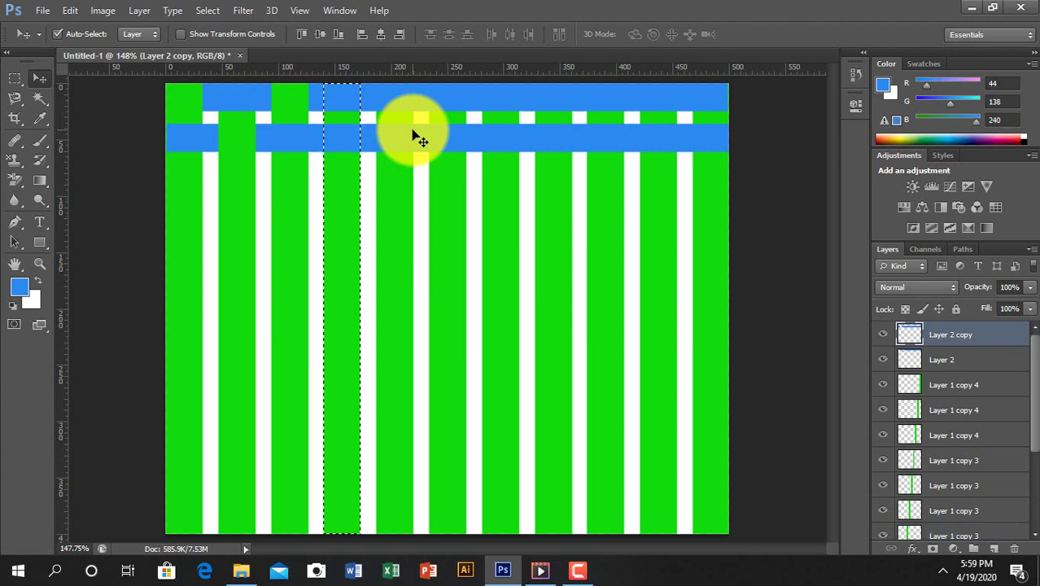
{"action": "key", "text": "Delete"}
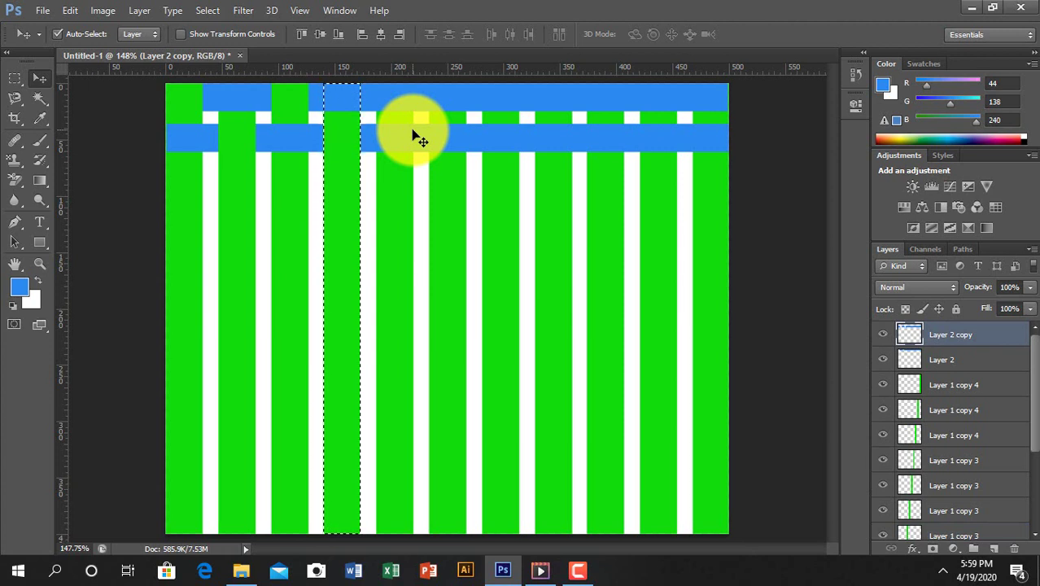
{"action": "key", "text": "ctrl+d"}
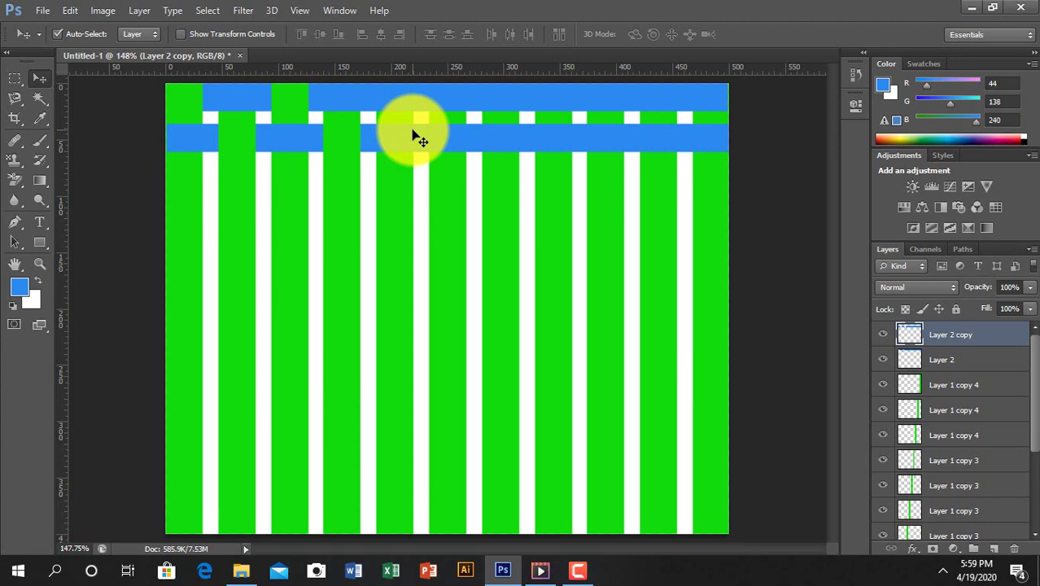
Step: Cut the upper band at the Layer 1 copy 3 stripe and the lower band at the following stripe
{"action": "left_click", "coordinate": [395, 202]}
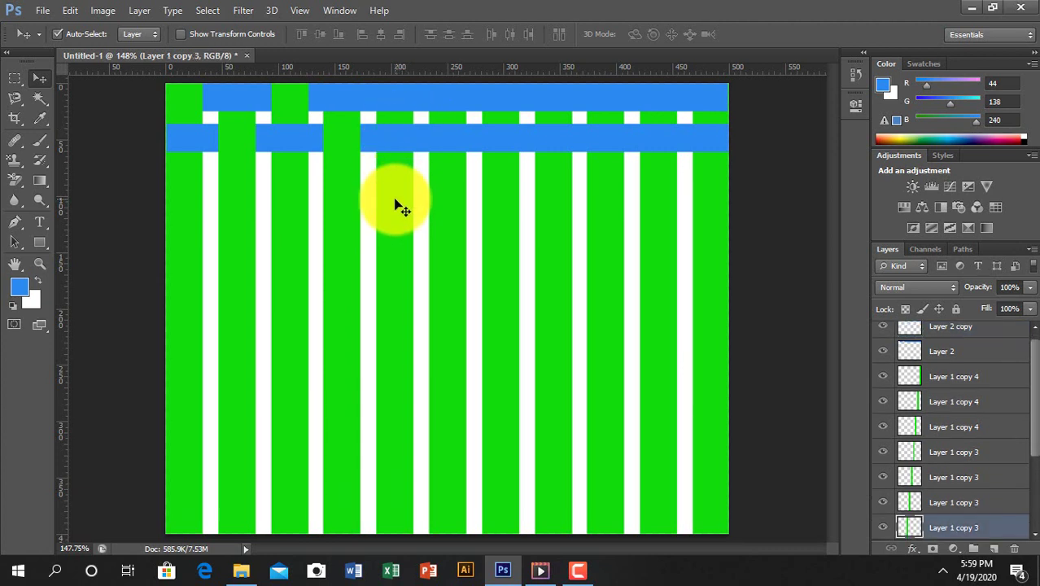
{"action": "left_click", "coordinate": [912, 528], "text": "ctrl"}
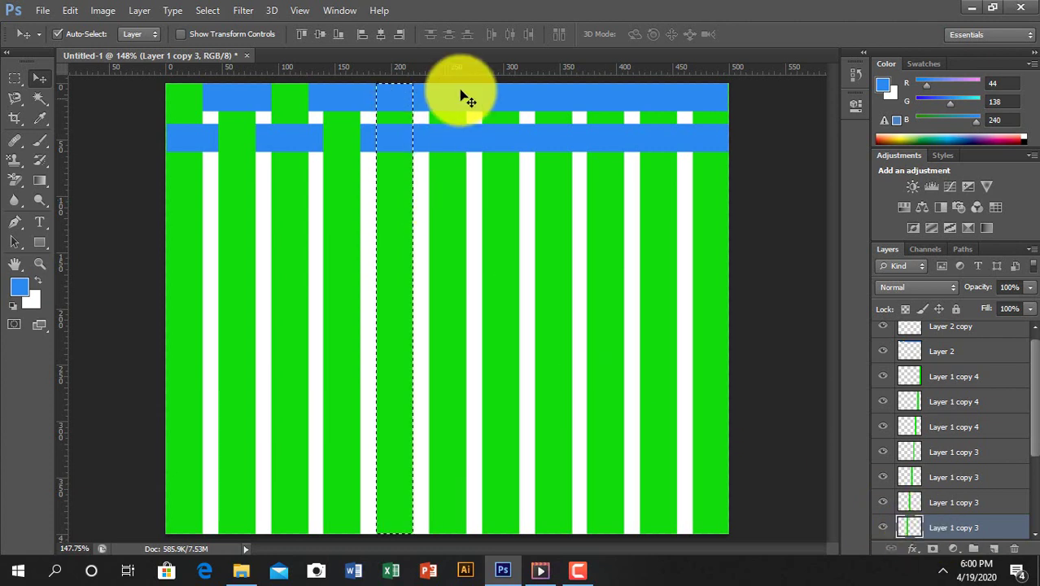
{"action": "left_click", "coordinate": [468, 99]}
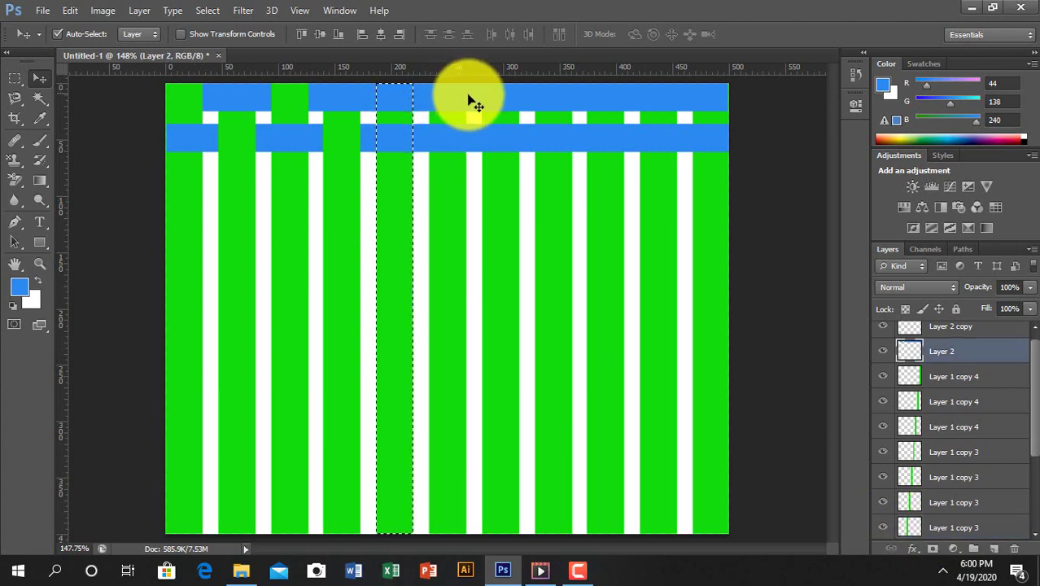
{"action": "left_click", "coordinate": [765, 285]}
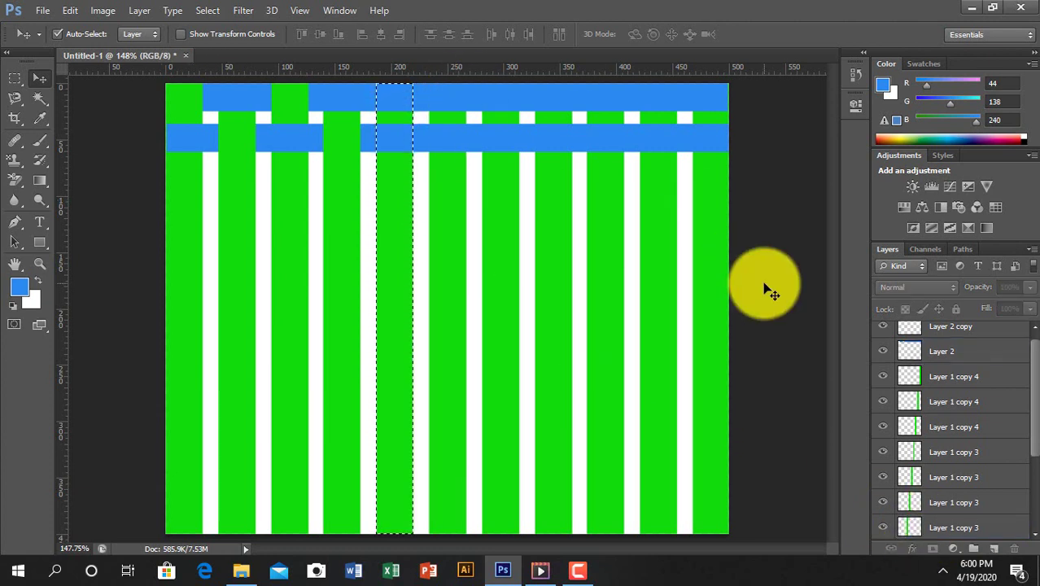
{"action": "left_click", "coordinate": [567, 103]}
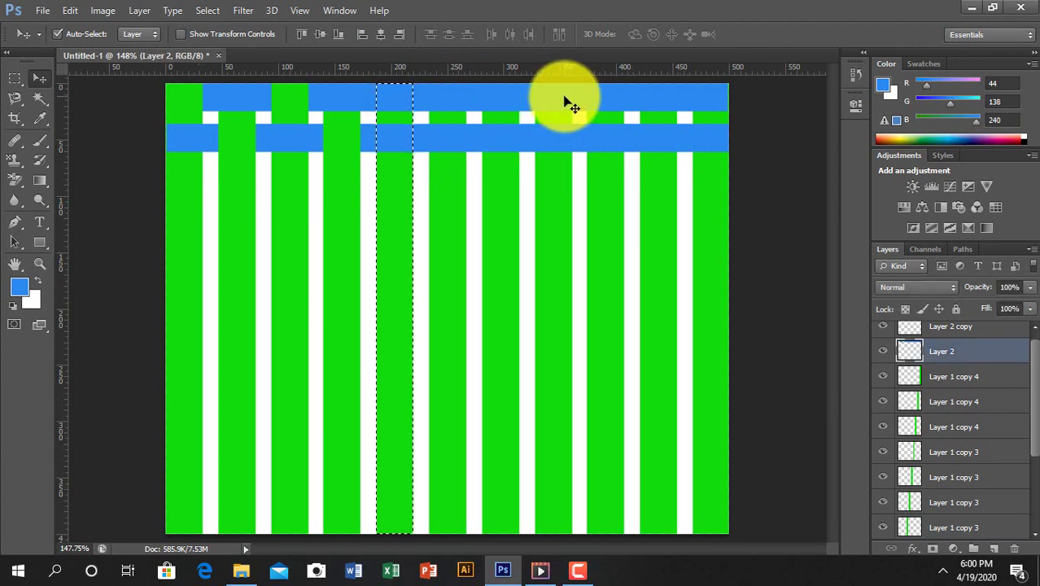
{"action": "key", "text": "Delete"}
{"action": "key", "text": "ctrl+d"}
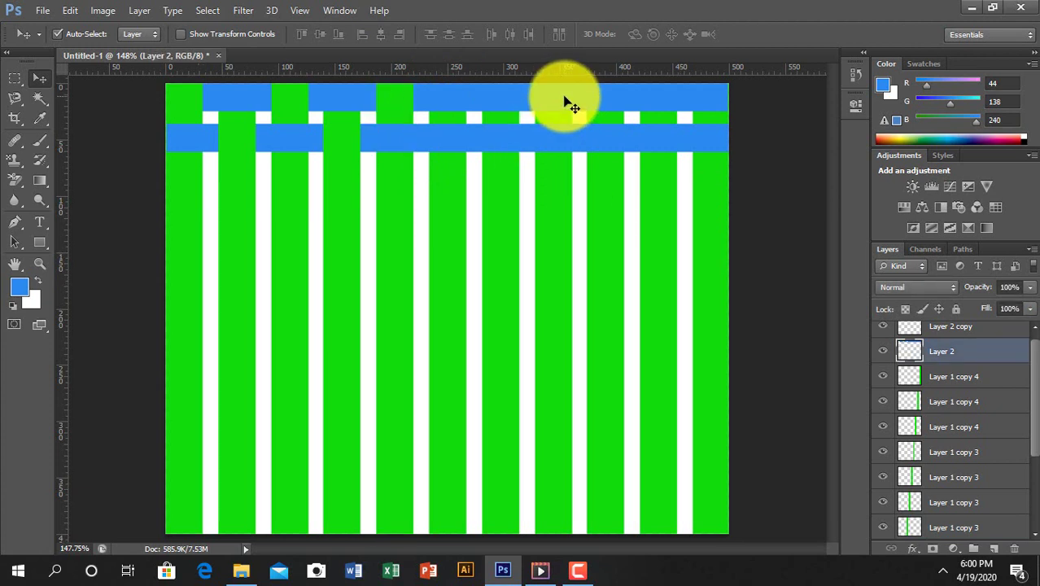
{"action": "left_click", "coordinate": [446, 204]}
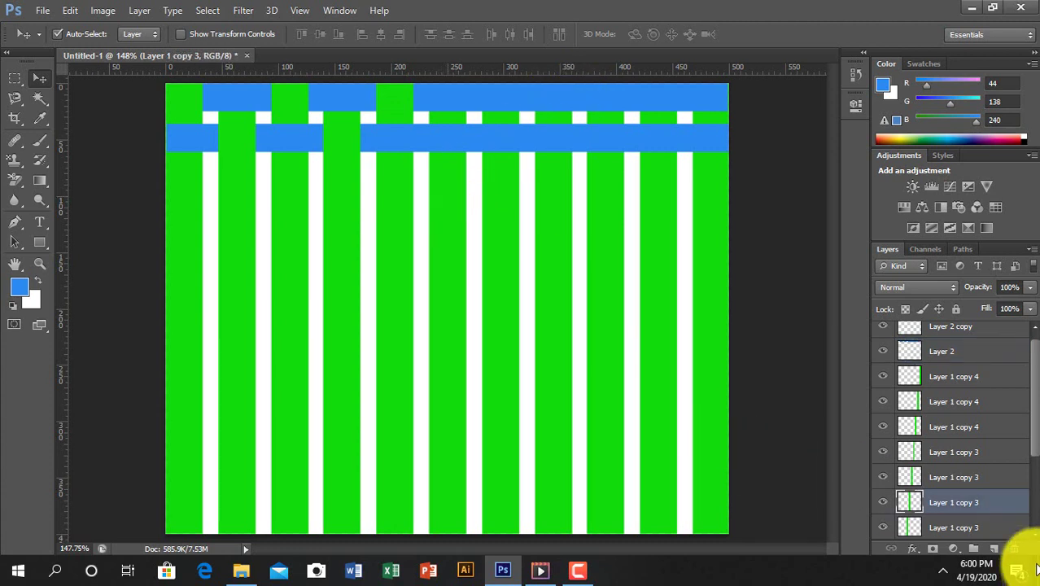
{"action": "left_click", "coordinate": [908, 502], "text": "ctrl"}
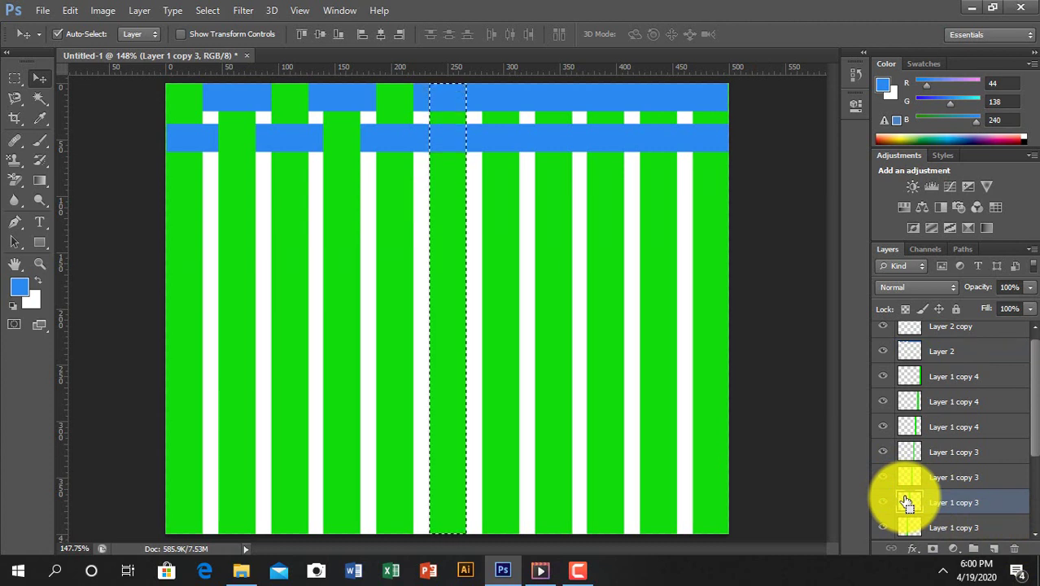
{"action": "left_click", "coordinate": [486, 143]}
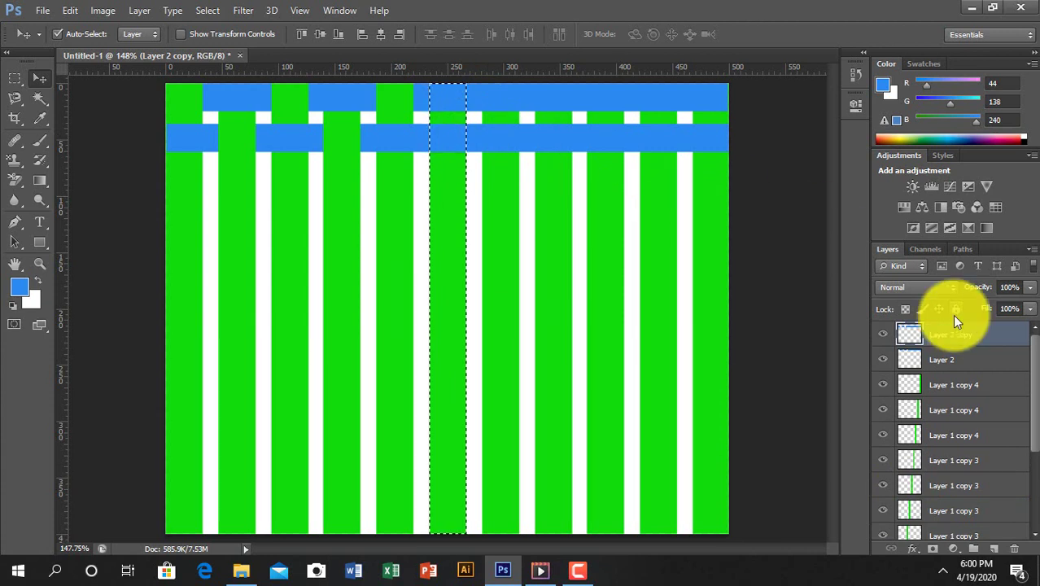
{"action": "key", "text": "Delete"}
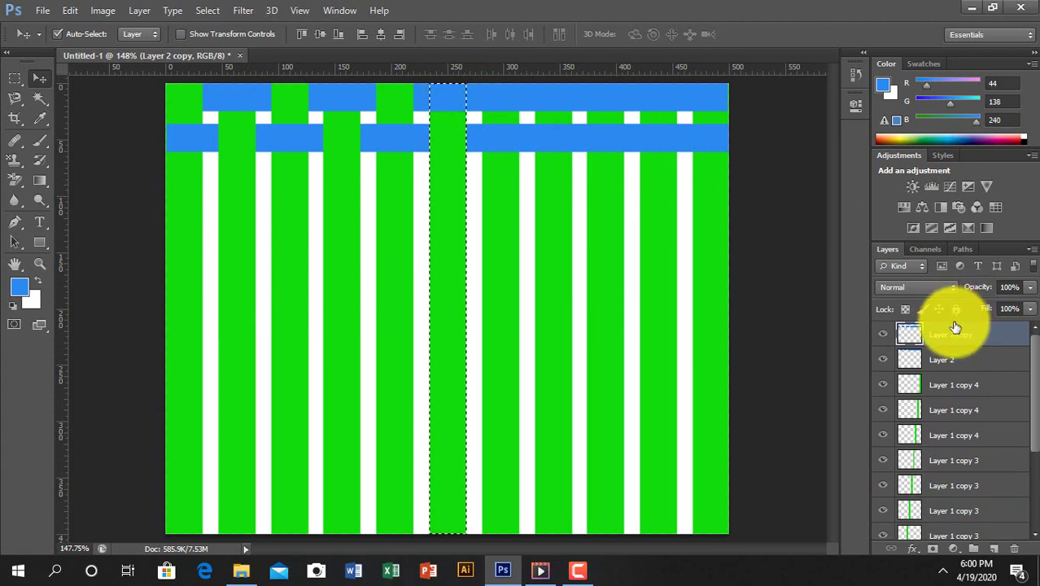
{"action": "key", "text": "ctrl+d"}
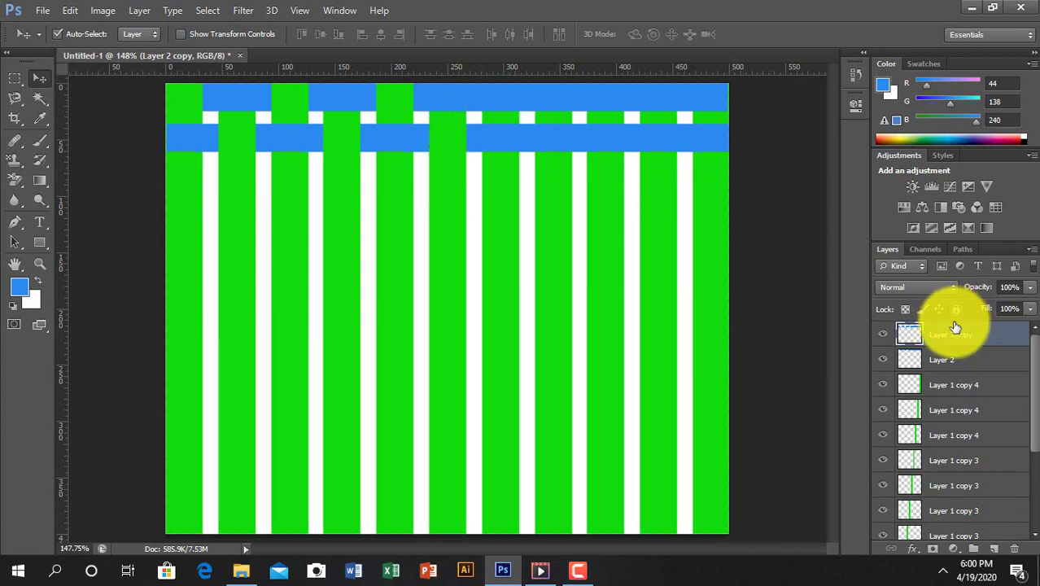
Step: Cut the upper blue band where the next green stripe crosses it, so the stripe passes over
{"action": "left_click", "coordinate": [495, 214]}
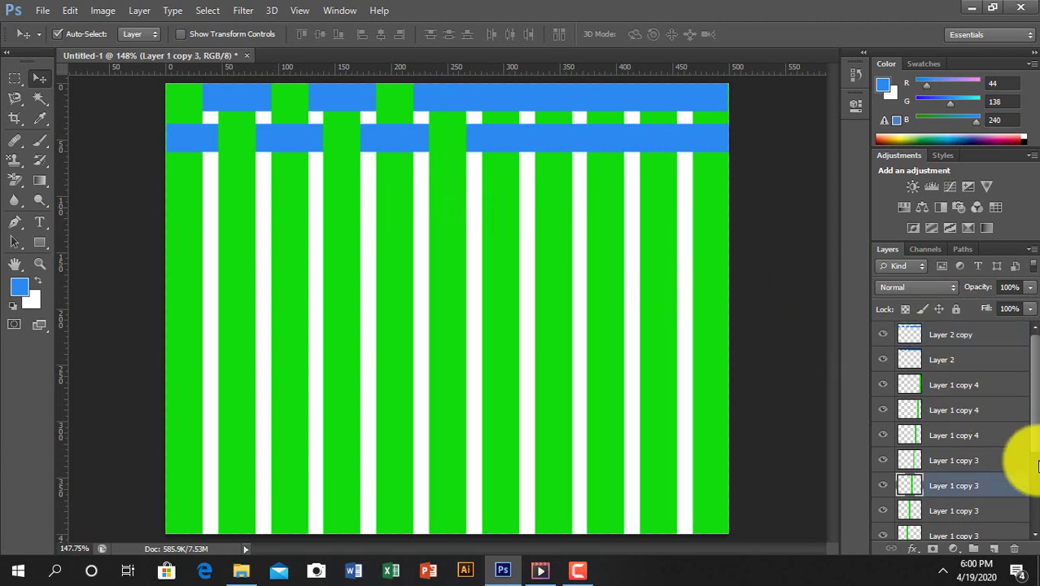
{"action": "left_click_drag", "start_coordinate": [936, 479], "coordinate": [909, 487]}
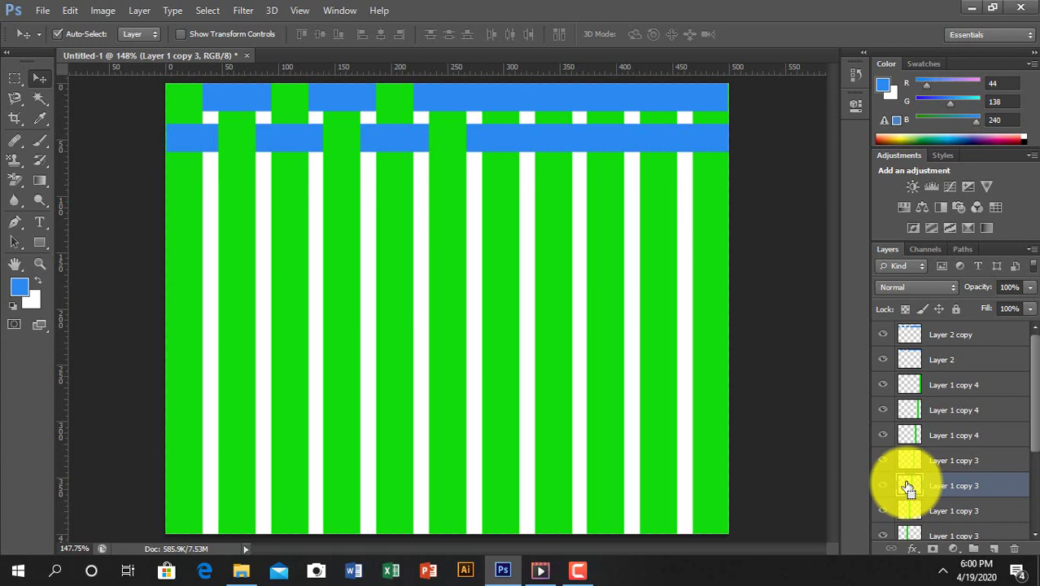
{"action": "left_click", "coordinate": [910, 487], "text": "ctrl"}
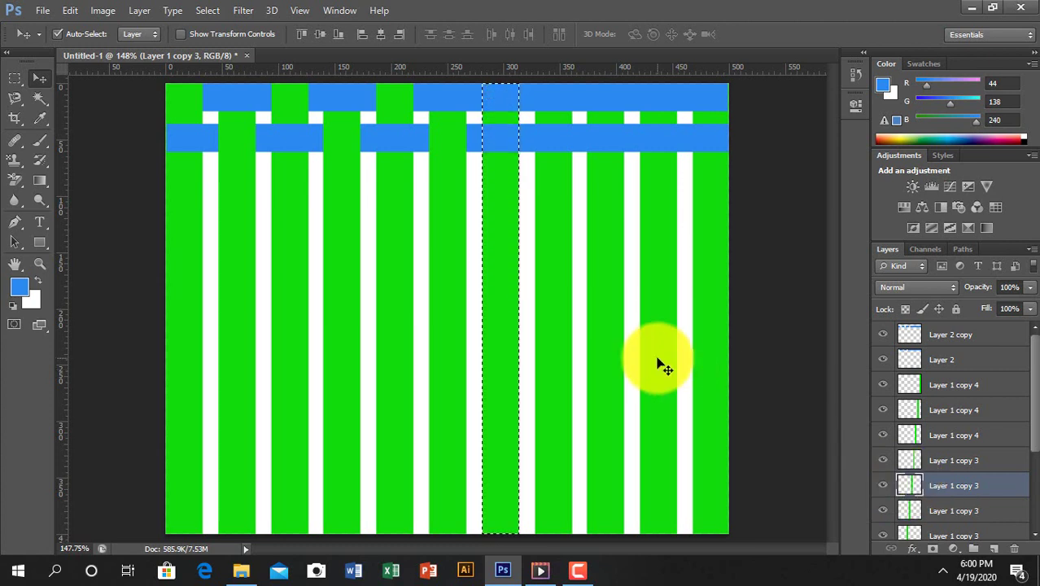
{"action": "left_click", "coordinate": [578, 101]}
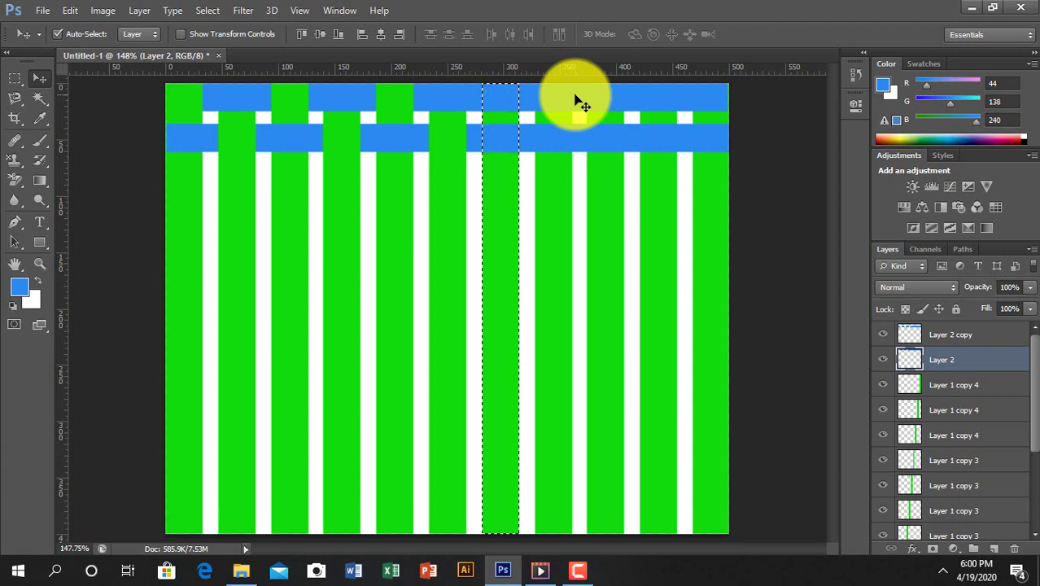
{"action": "key", "text": "Delete"}
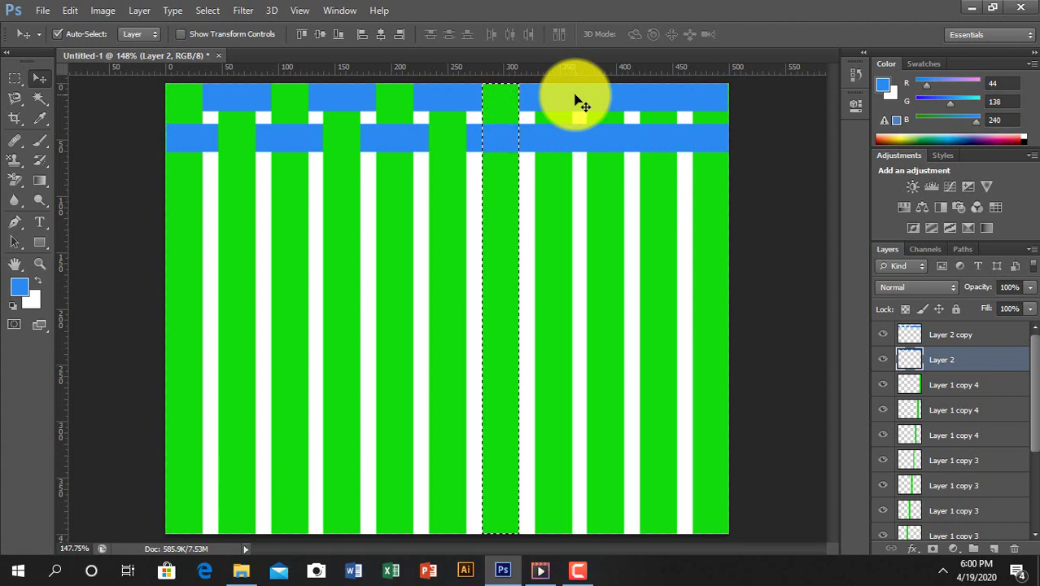
{"action": "key", "text": "ctrl+d"}
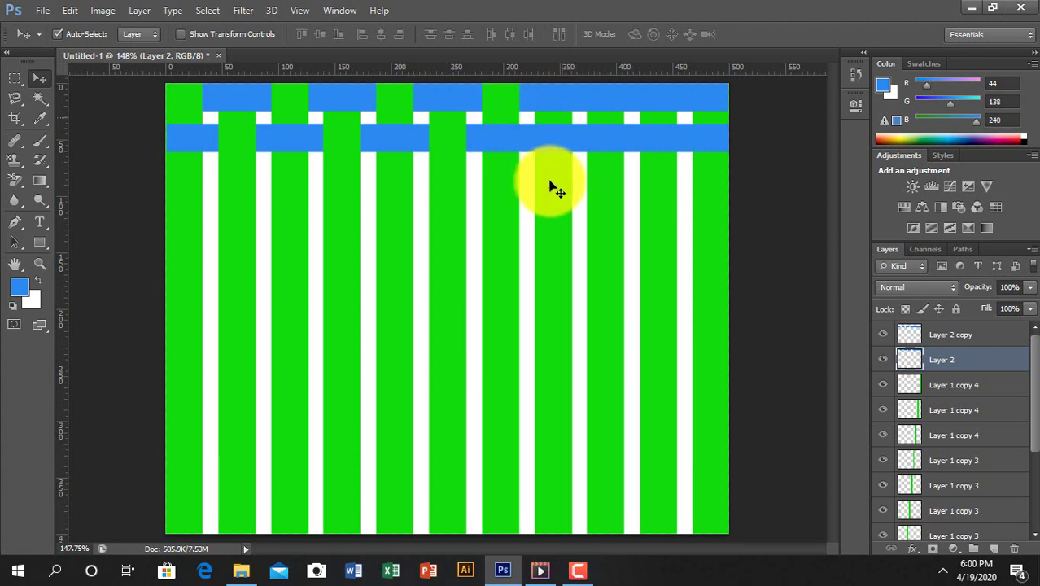
{"action": "left_click", "coordinate": [551, 206]}
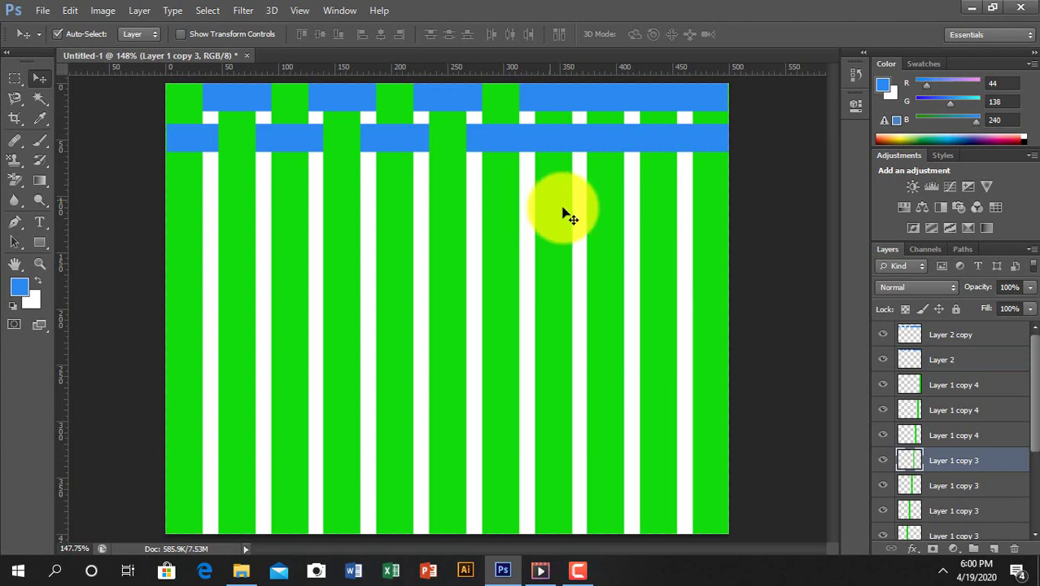
Step: Cut the lower blue band where it crosses the green stripe right of centre
{"action": "left_click", "coordinate": [910, 461], "text": "ctrl"}
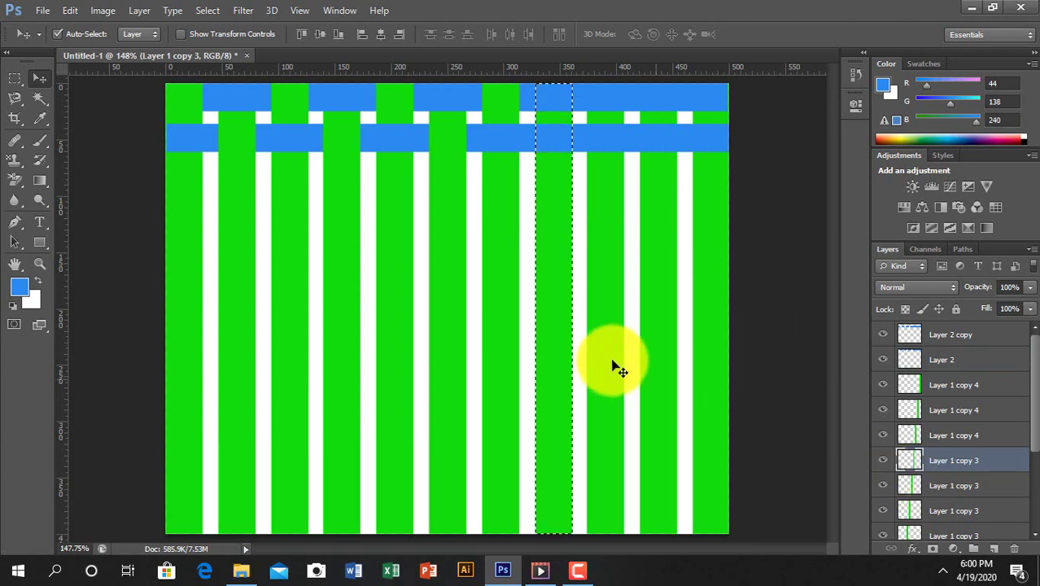
{"action": "left_click", "coordinate": [637, 144]}
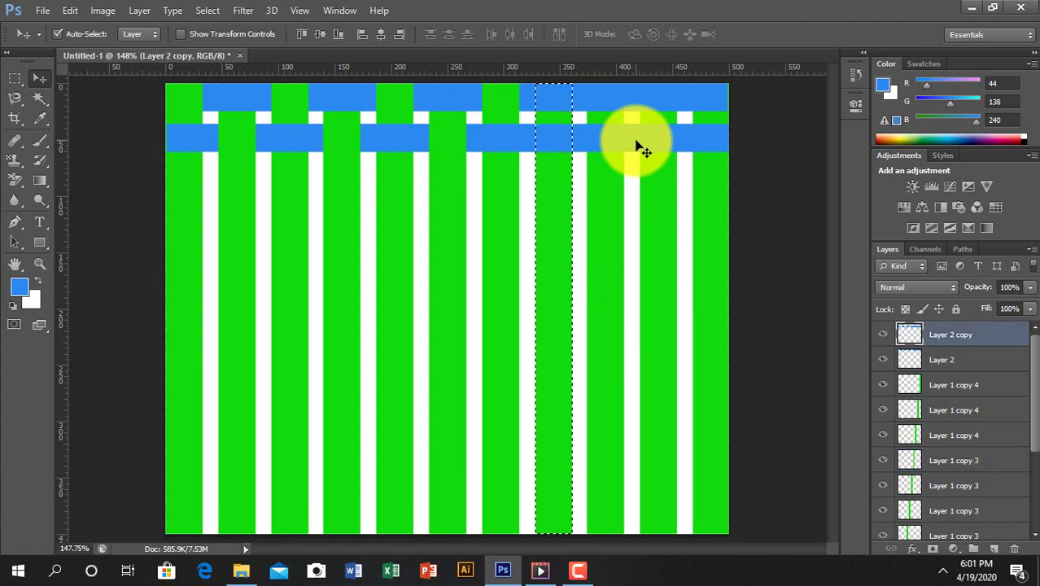
{"action": "key", "text": "Delete"}
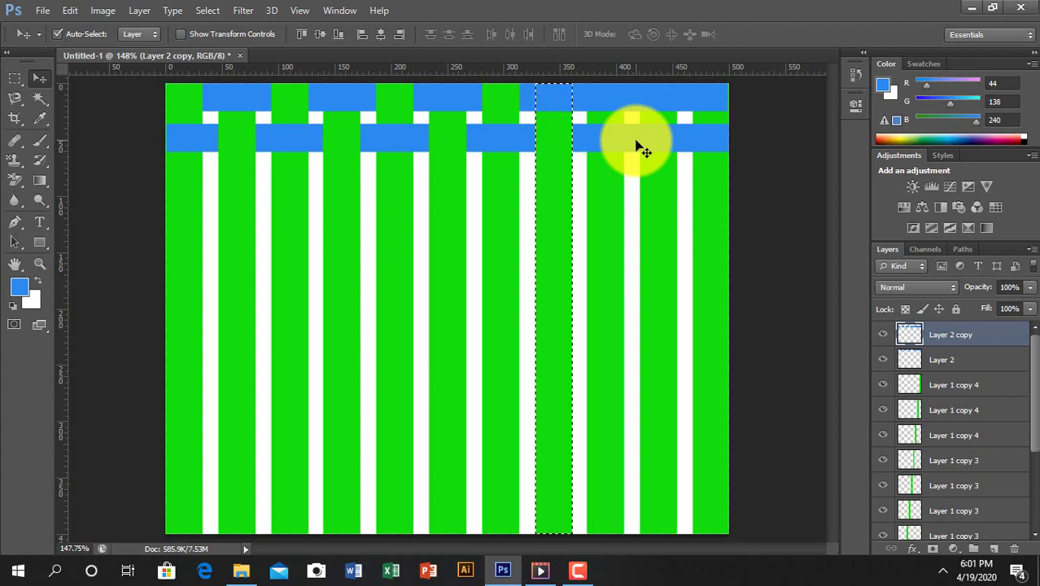
{"action": "key", "text": "ctrl+d"}
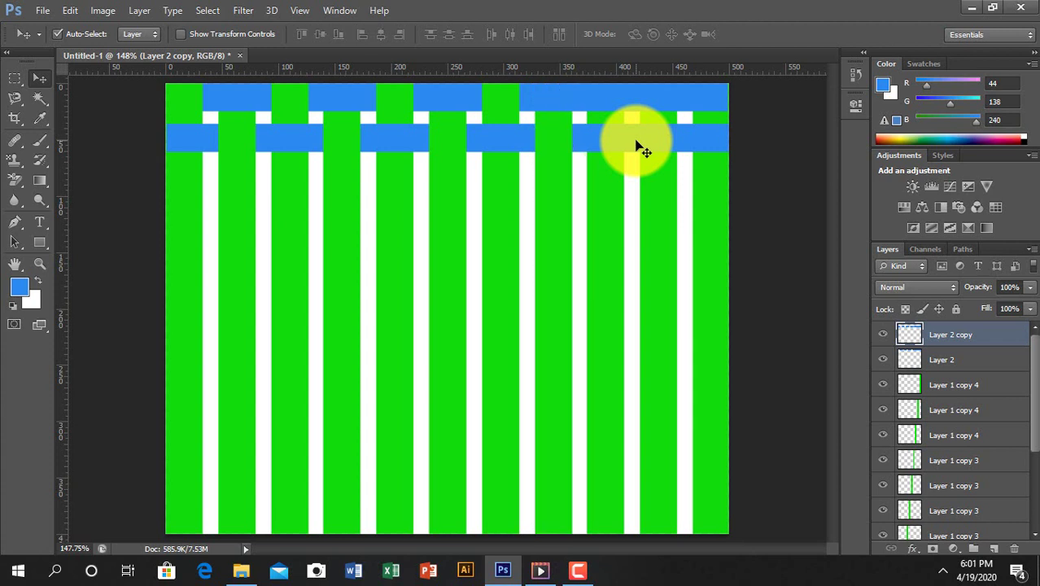
Step: Cut the upper blue band where it crosses the next green stripe
{"action": "left_click", "coordinate": [612, 178]}
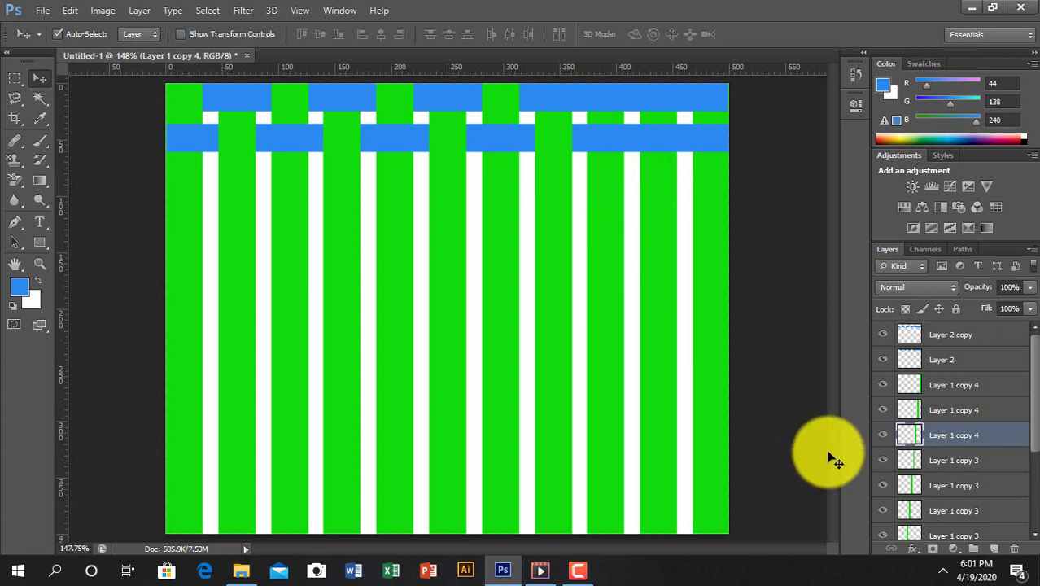
{"action": "left_click", "coordinate": [907, 438], "text": "ctrl"}
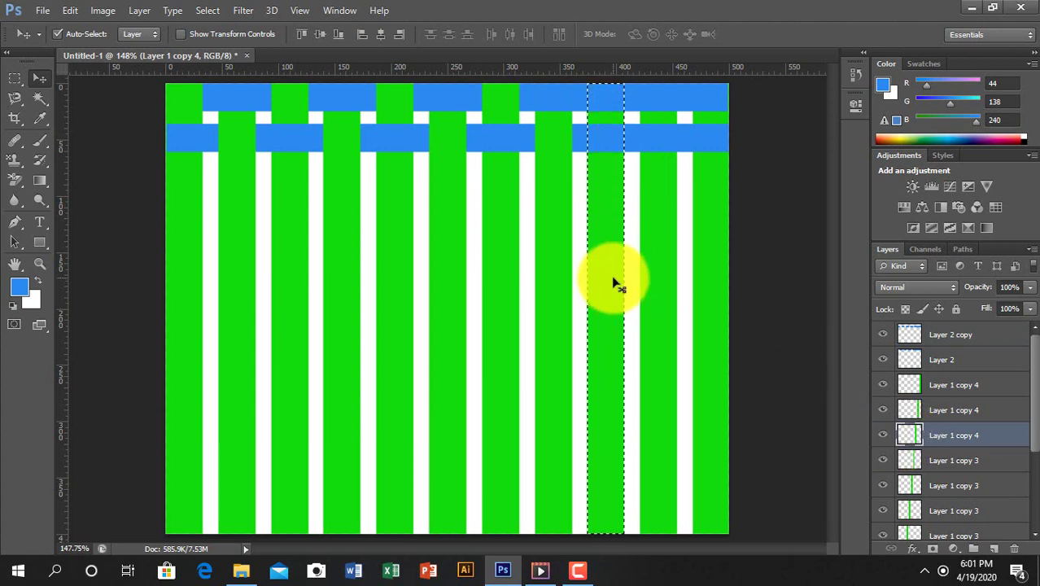
{"action": "left_click", "coordinate": [664, 104]}
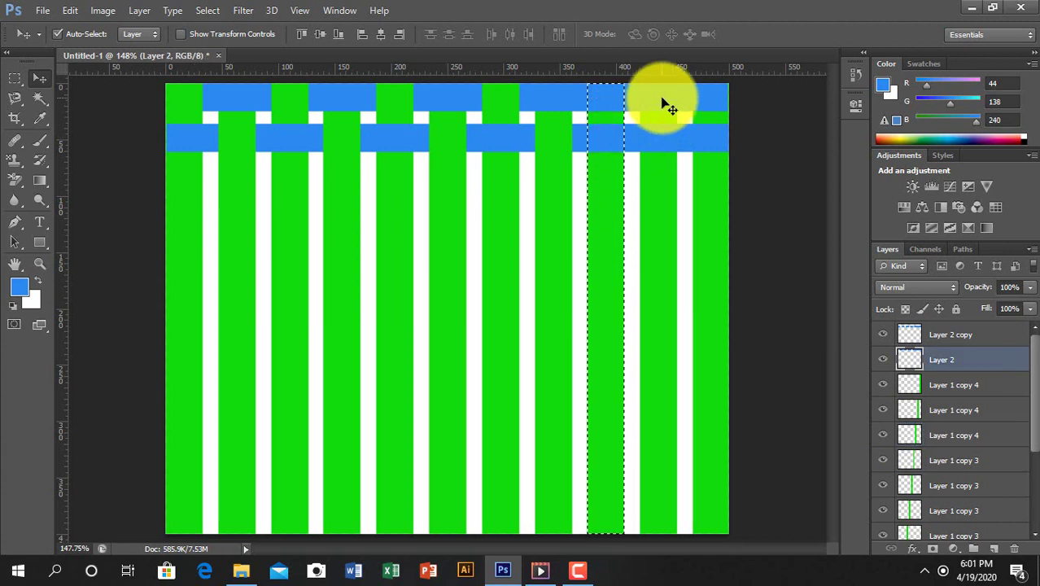
{"action": "key", "text": "Delete"}
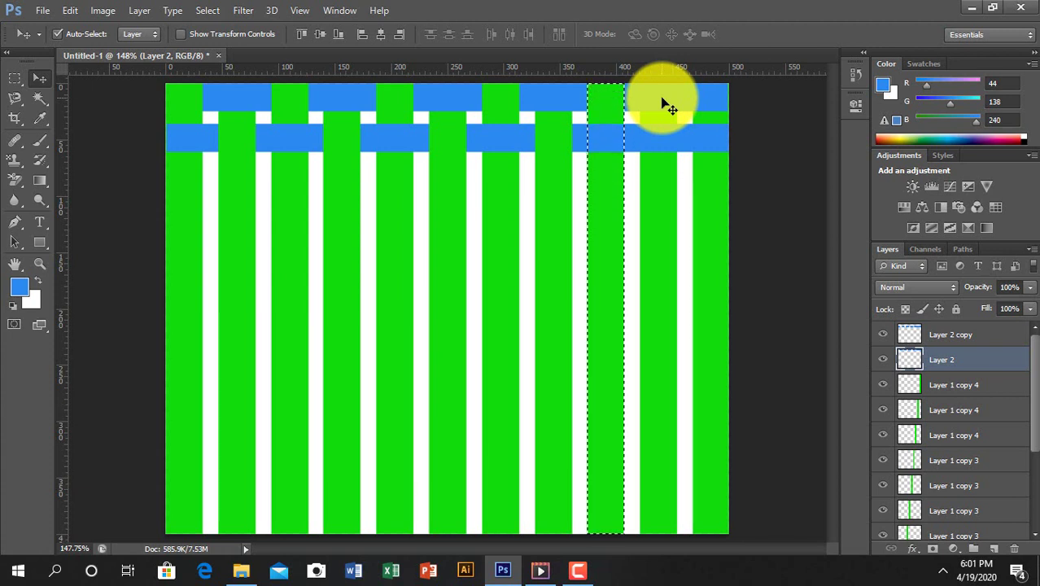
{"action": "key", "text": "ctrl+d"}
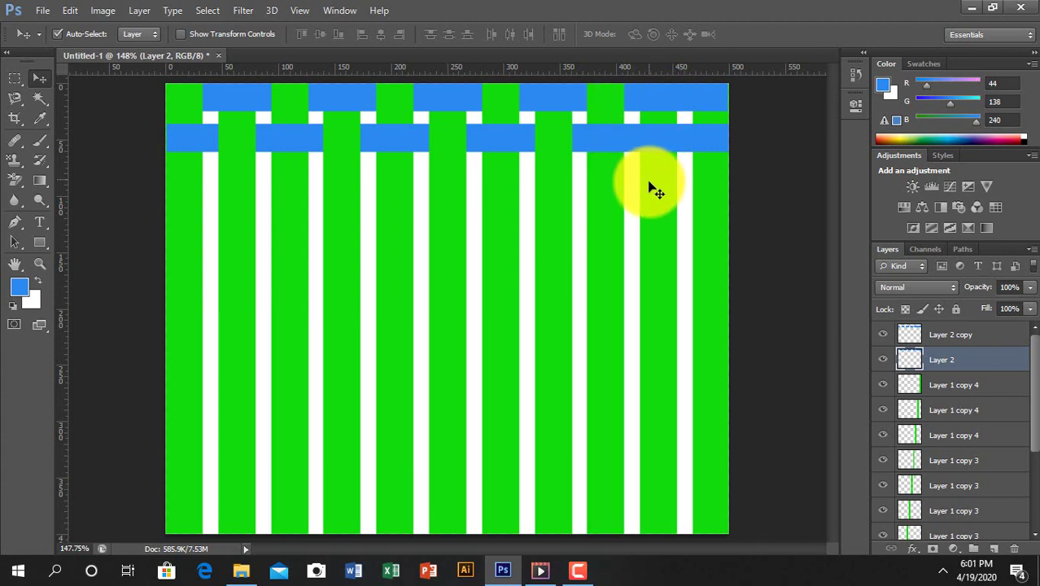
Step: Weave the lower band under the following green stripe and prepare the last stripe for the upper band
{"action": "left_click", "coordinate": [658, 191]}
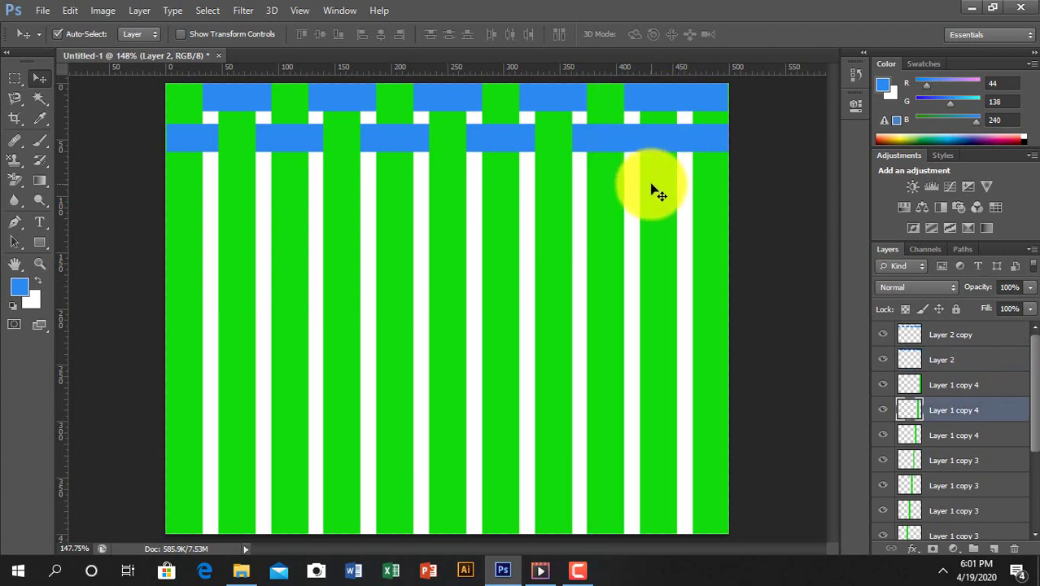
{"action": "left_click", "coordinate": [907, 412], "text": "ctrl"}
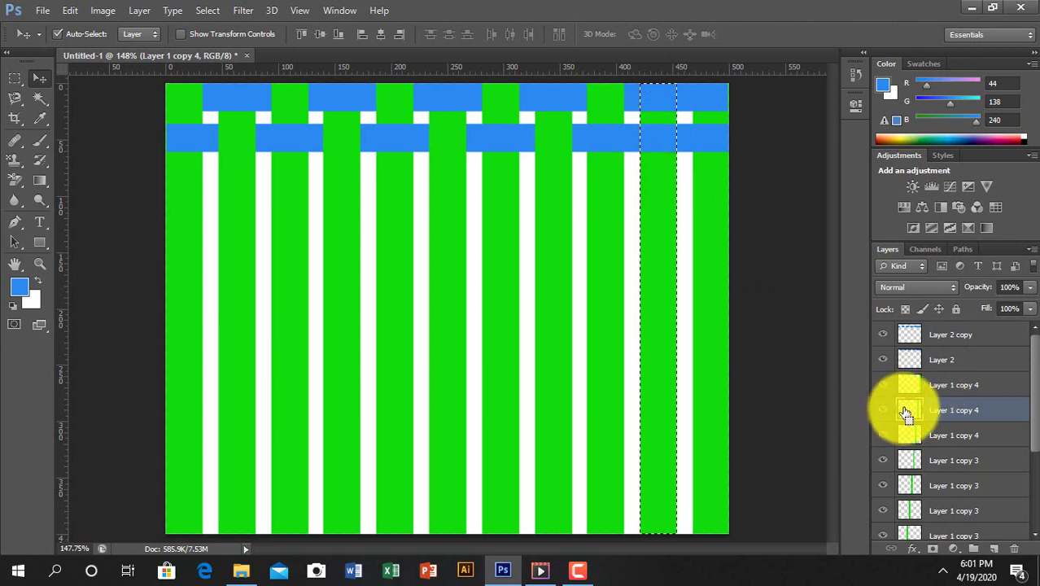
{"action": "left_click", "coordinate": [711, 144]}
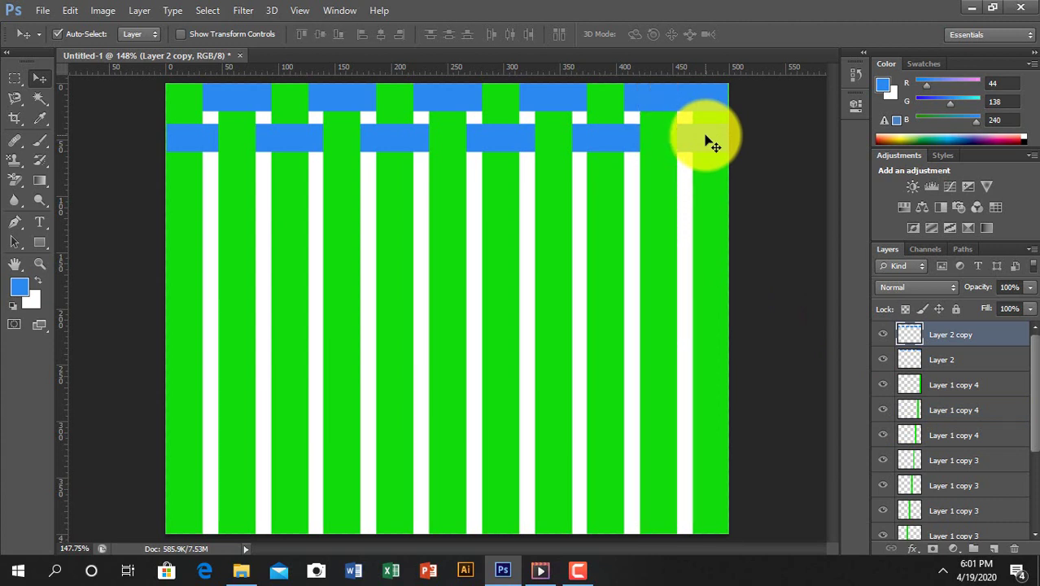
{"action": "left_click_drag", "start_coordinate": [707, 141], "coordinate": [706, 184]}
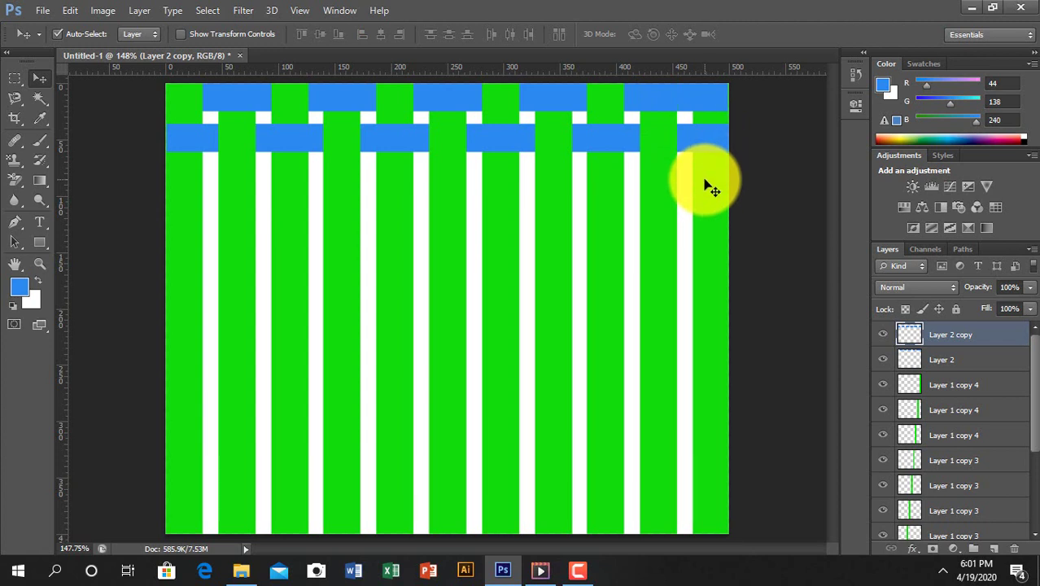
{"action": "left_click", "coordinate": [912, 387]}
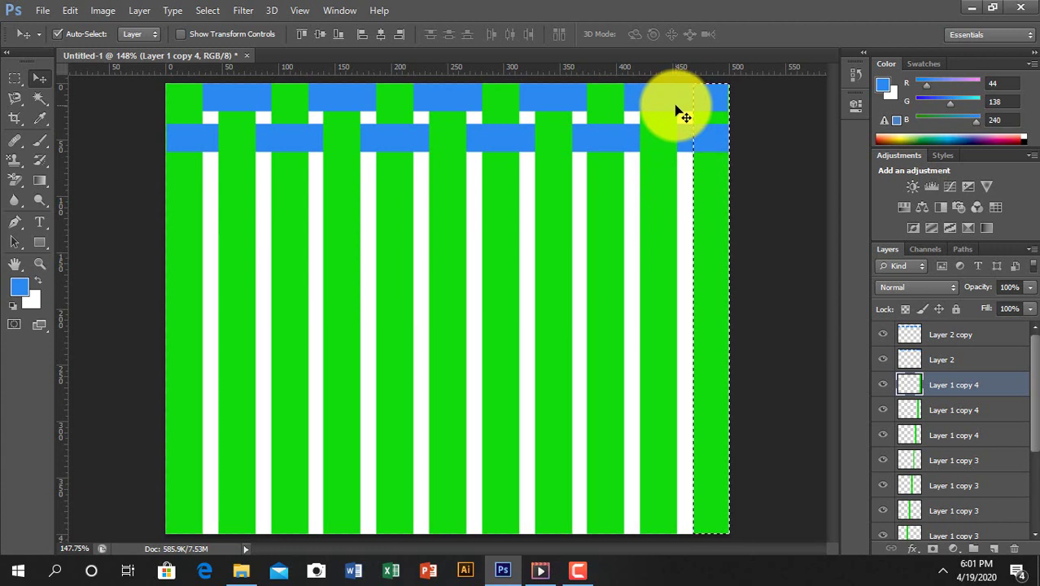
{"action": "left_click", "coordinate": [679, 107]}
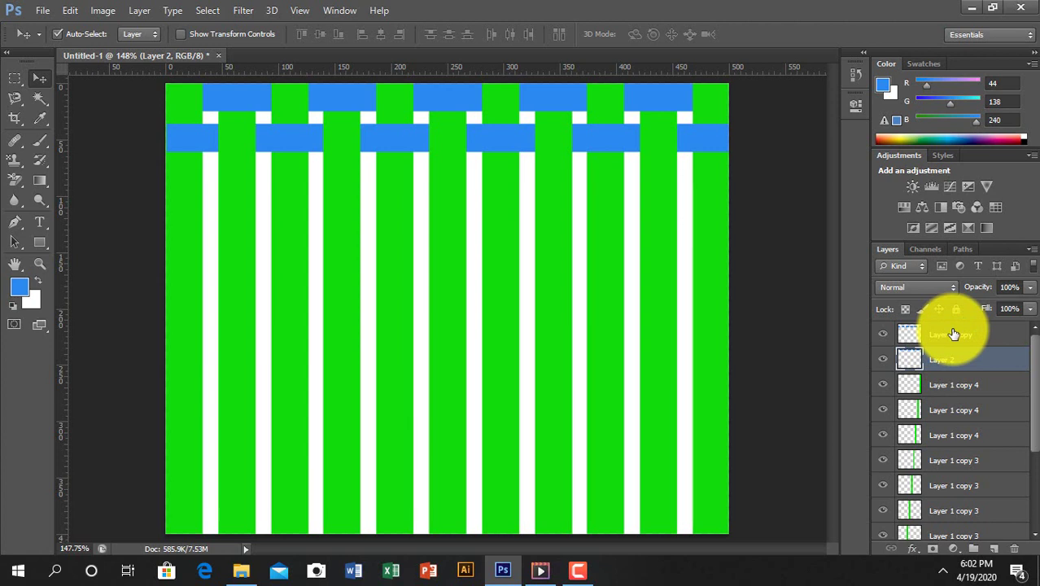
Step: Select both woven band layers and Alt-drag two copies of the pair downward, undoing one accidental stripe move
{"action": "left_click", "coordinate": [954, 335], "text": "shift"}
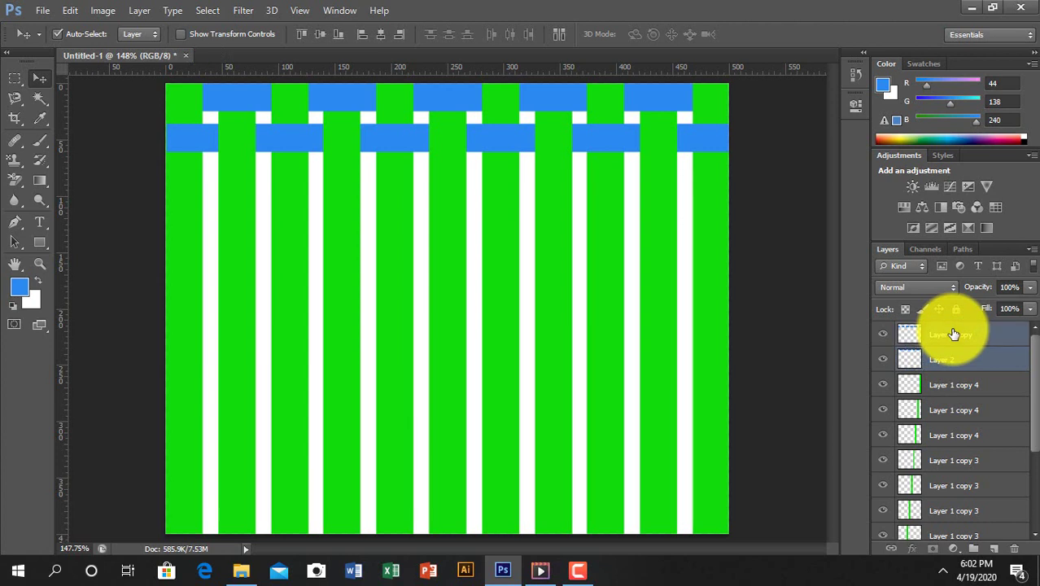
{"action": "left_click_drag", "start_coordinate": [644, 256], "coordinate": [643, 147]}
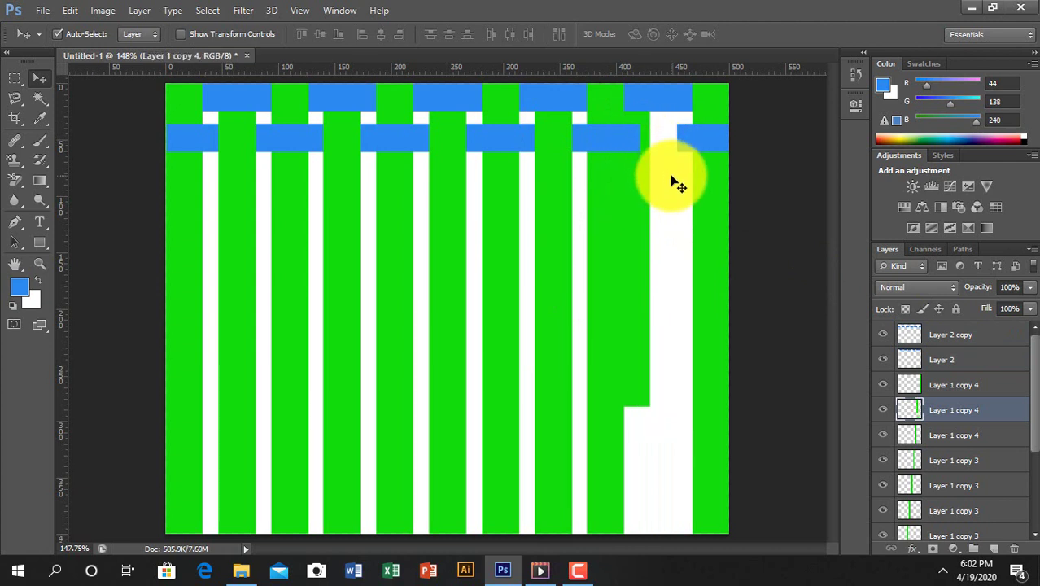
{"action": "key", "text": "ctrl+z"}
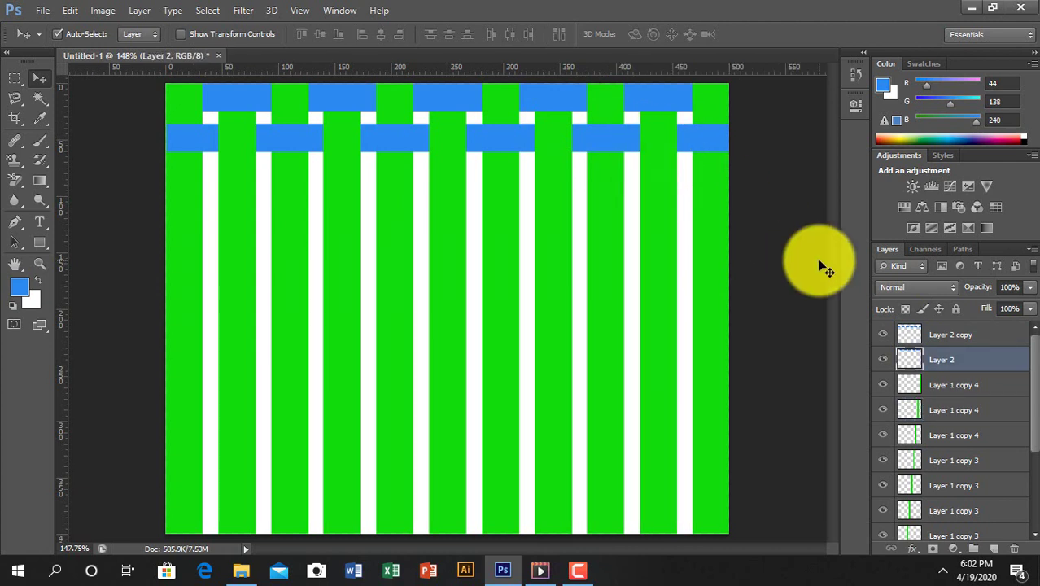
{"action": "left_click", "coordinate": [969, 337], "text": "shift"}
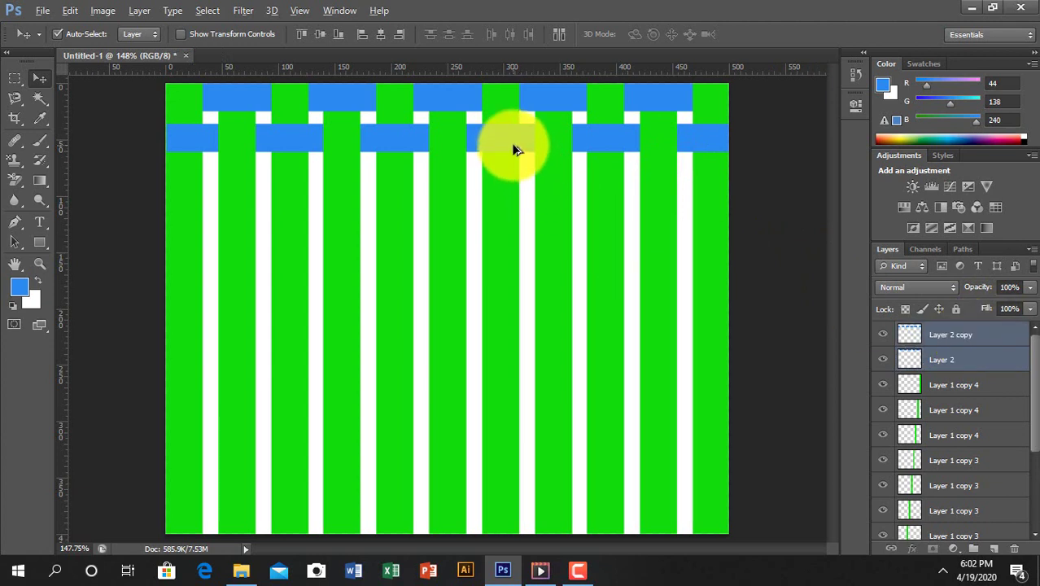
{"action": "left_click_drag", "start_coordinate": [514, 149], "coordinate": [516, 215]}
{"action": "left_click_drag", "start_coordinate": [514, 222], "coordinate": [515, 312]}
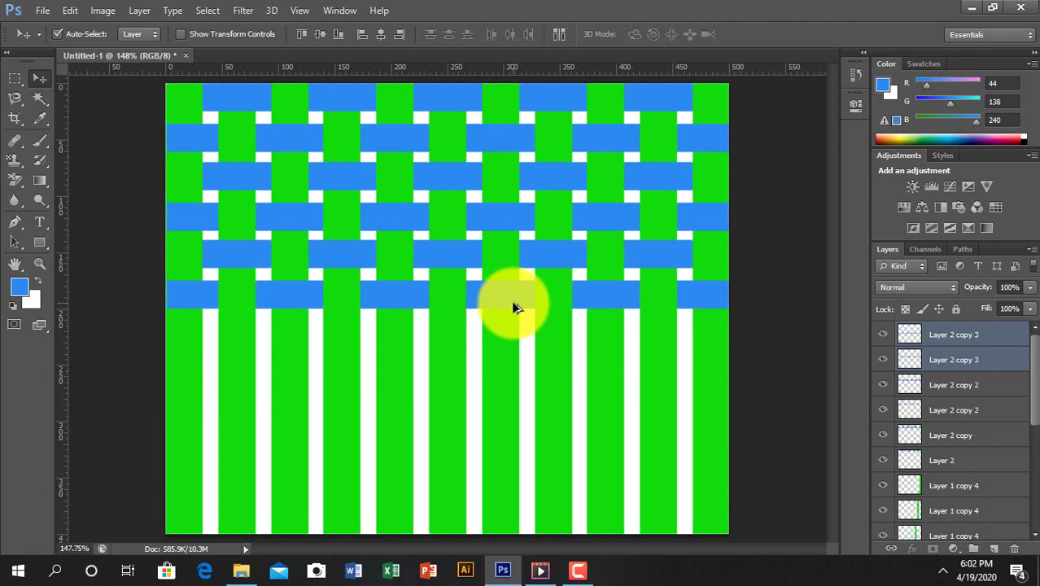
Step: Select all six woven band layers and Alt-drag copies down twice to the canvas bottom
{"action": "left_click", "coordinate": [957, 461], "text": "shift"}
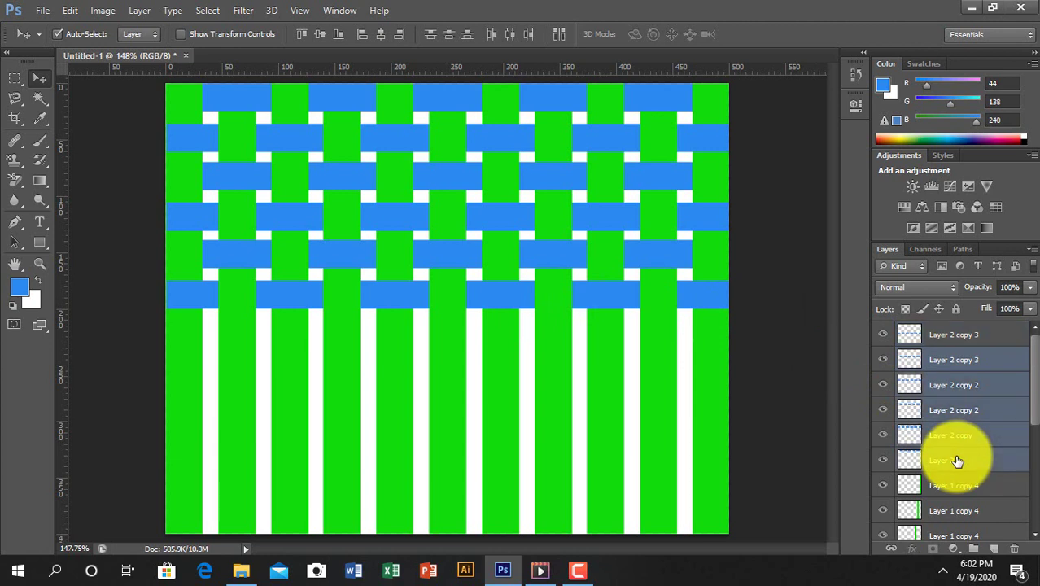
{"action": "left_click", "coordinate": [957, 339], "text": "shift"}
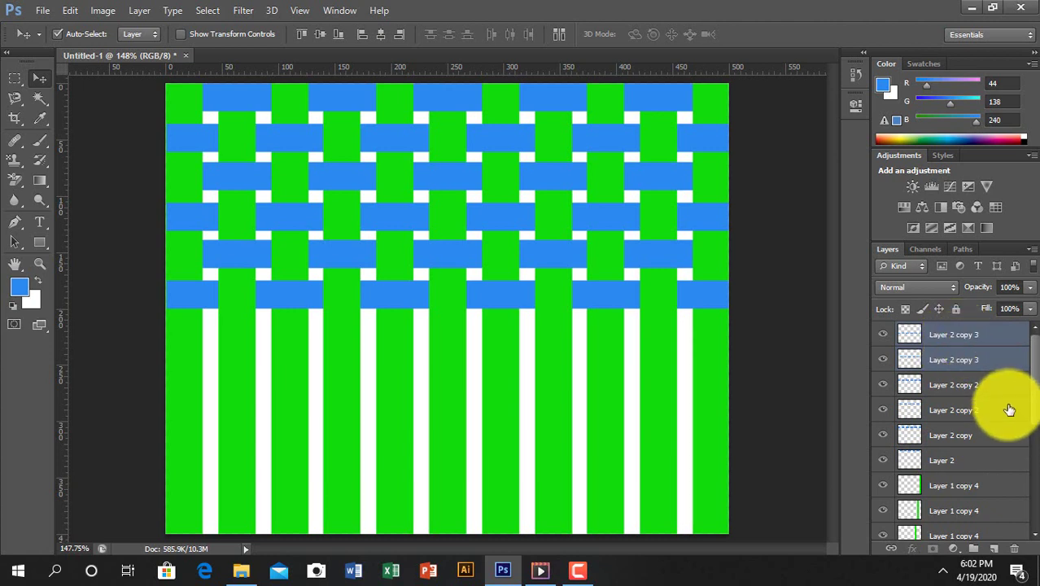
{"action": "left_click", "coordinate": [969, 337]}
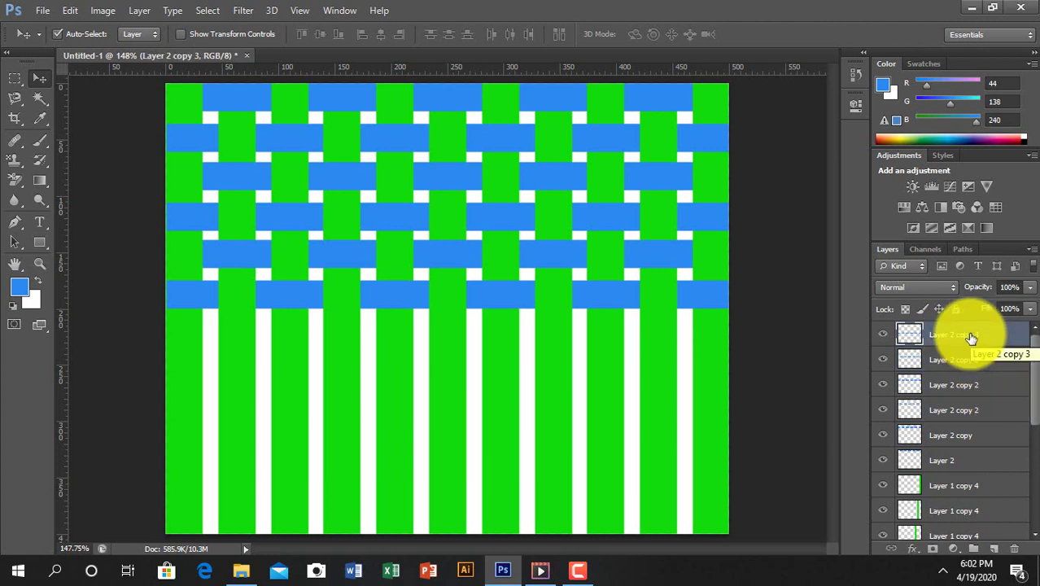
{"action": "left_click", "coordinate": [946, 461], "text": "shift"}
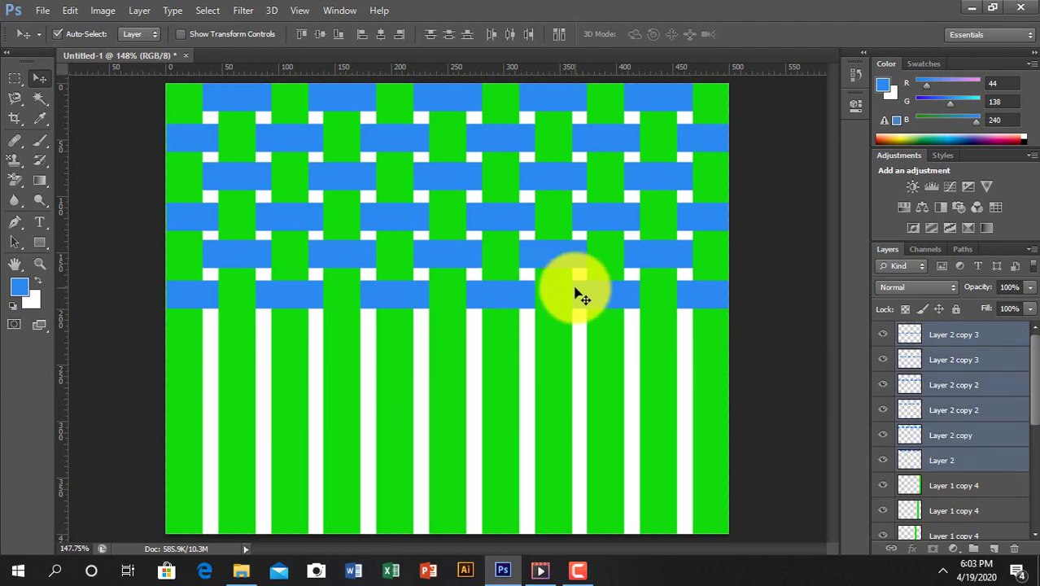
{"action": "left_click_drag", "start_coordinate": [586, 289], "coordinate": [591, 535]}
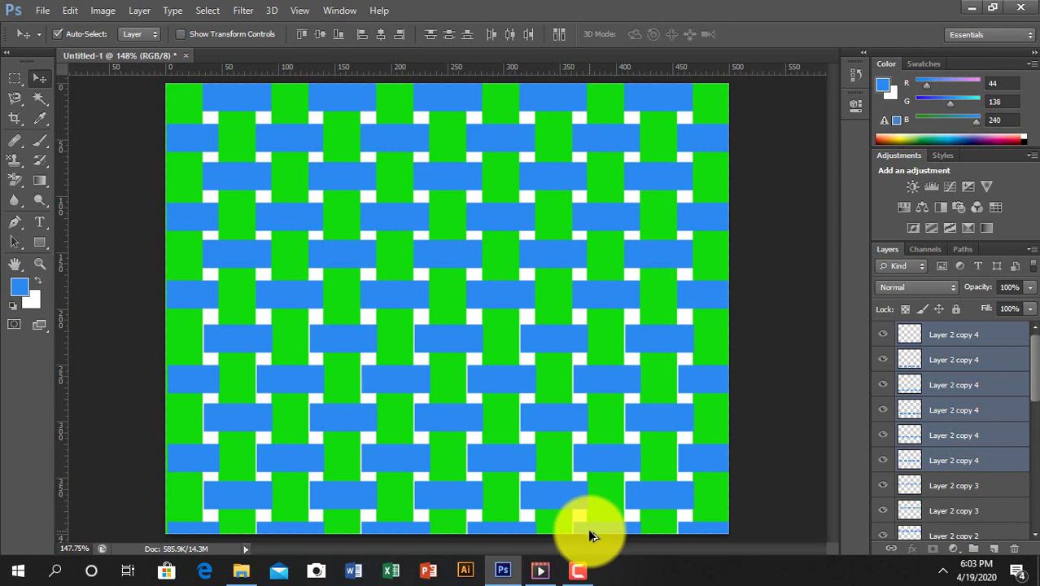
{"action": "left_click_drag", "start_coordinate": [592, 533], "coordinate": [589, 538]}
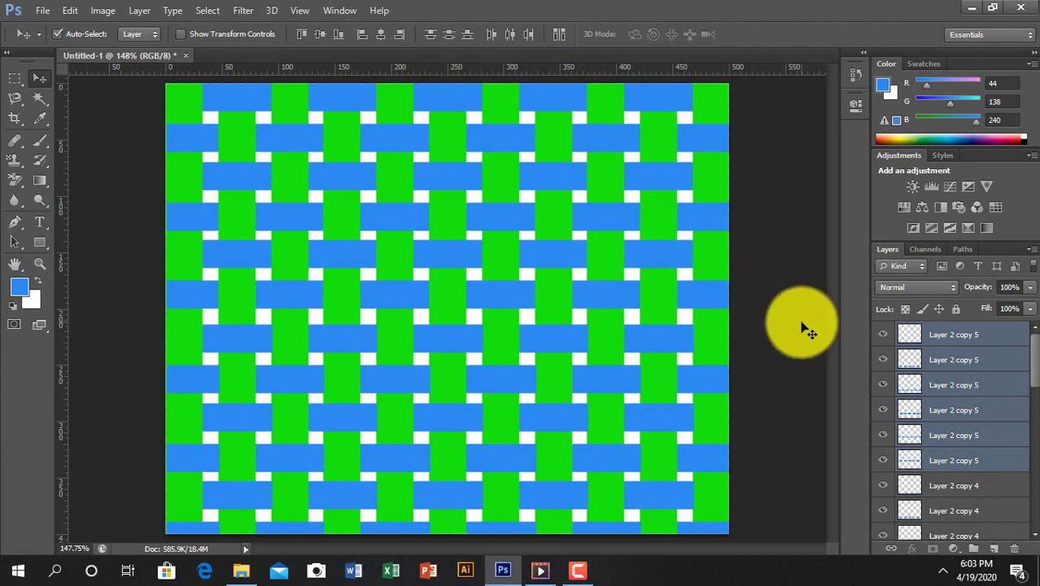
{"action": "left_click", "coordinate": [804, 371]}
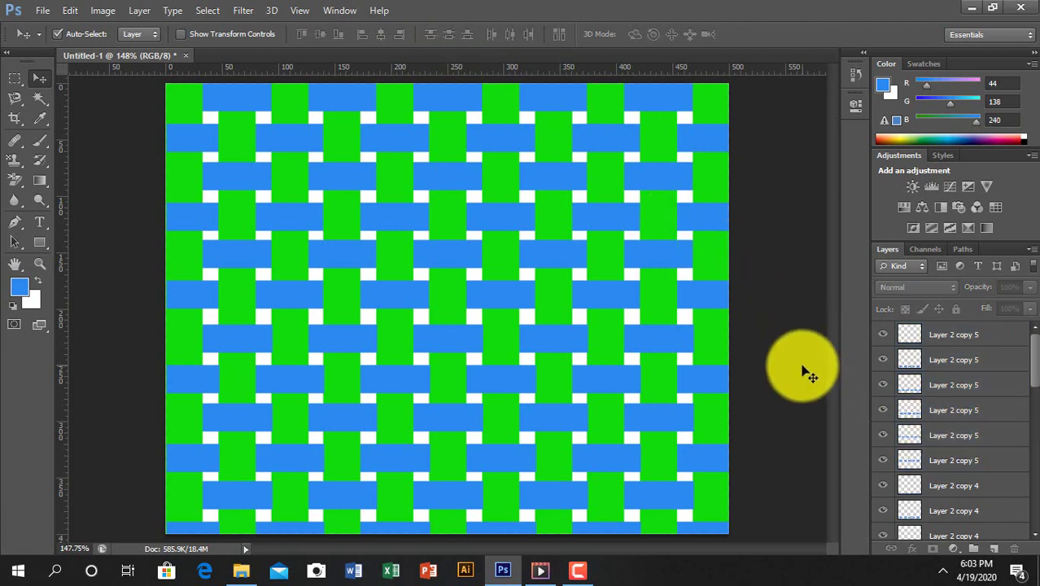